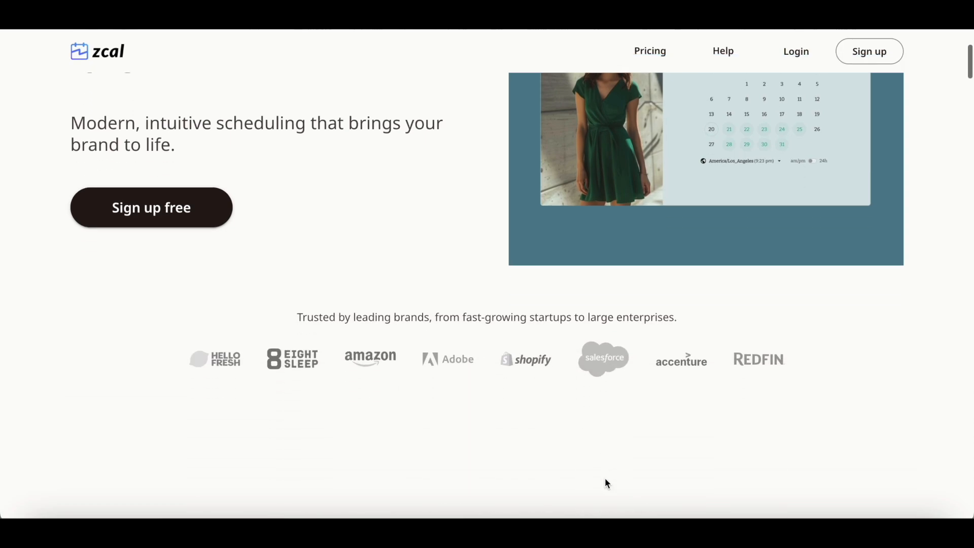
Look through the zcal home page for its page customization and team scheduling features.
{"action": "scroll", "coordinate": [607, 482], "scroll_direction": "down", "scroll_amount": 10}
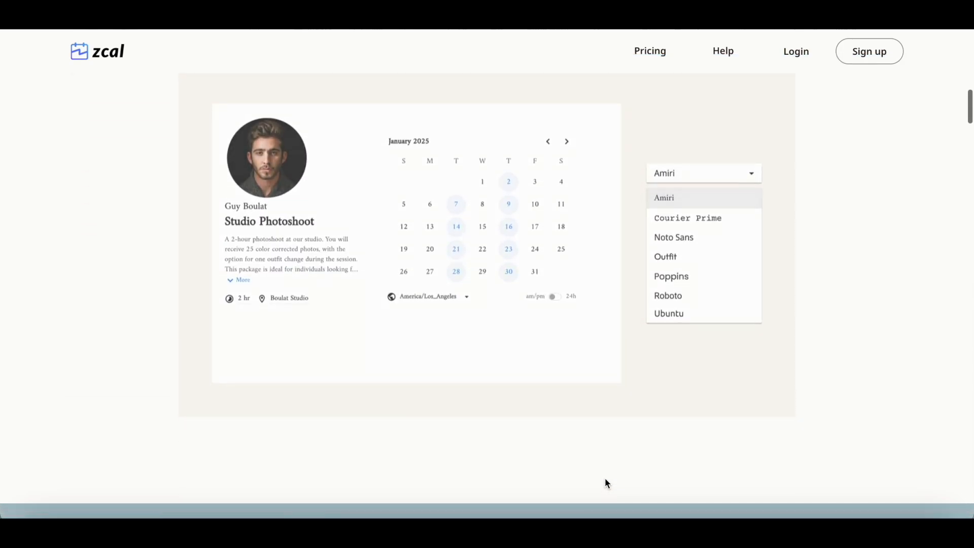
{"action": "scroll", "coordinate": [607, 484], "scroll_direction": "down", "scroll_amount": 10}
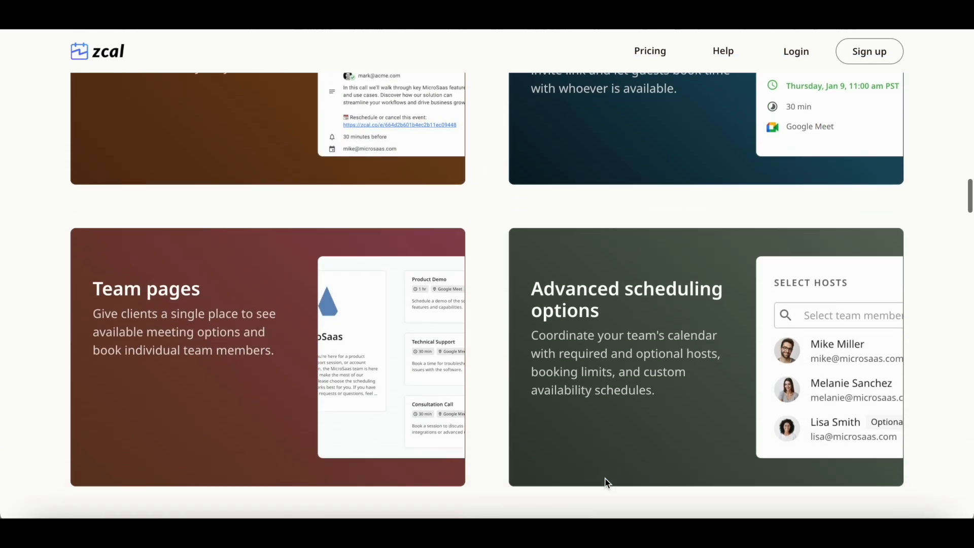
{"action": "scroll", "coordinate": [607, 483], "scroll_direction": "down", "scroll_amount": 2}
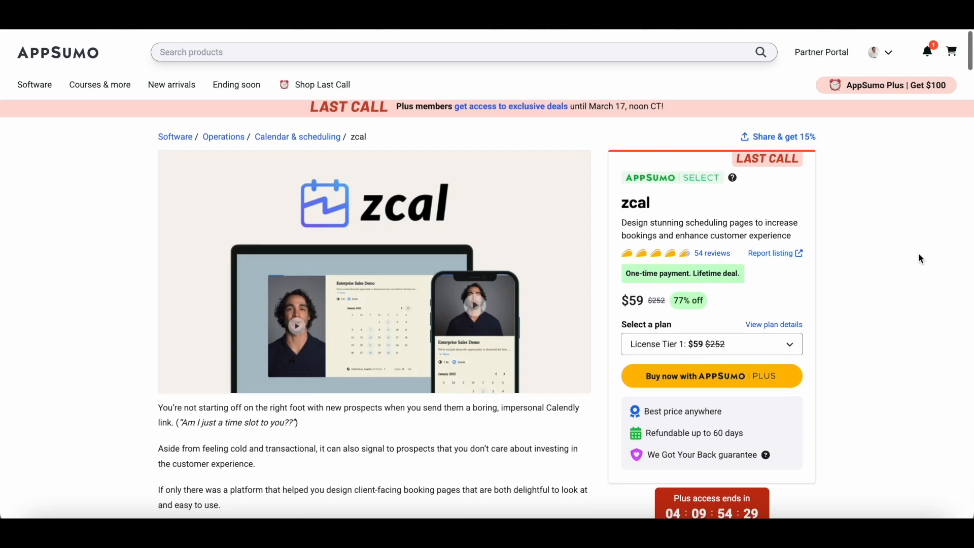
Switch to the zcal deal on AppSumo and read its overview of branding, welcome videos, team scheduling and advanced features.
{"action": "scroll", "coordinate": [919, 258], "scroll_direction": "down", "scroll_amount": 10}
{"action": "scroll", "coordinate": [919, 255], "scroll_direction": "down", "scroll_amount": 7}
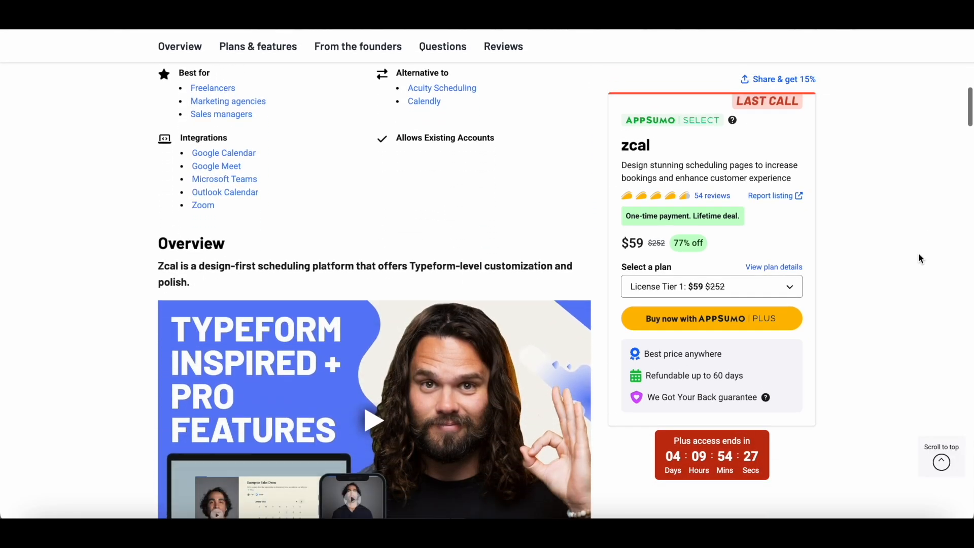
{"action": "scroll", "coordinate": [918, 253], "scroll_direction": "down", "scroll_amount": 7}
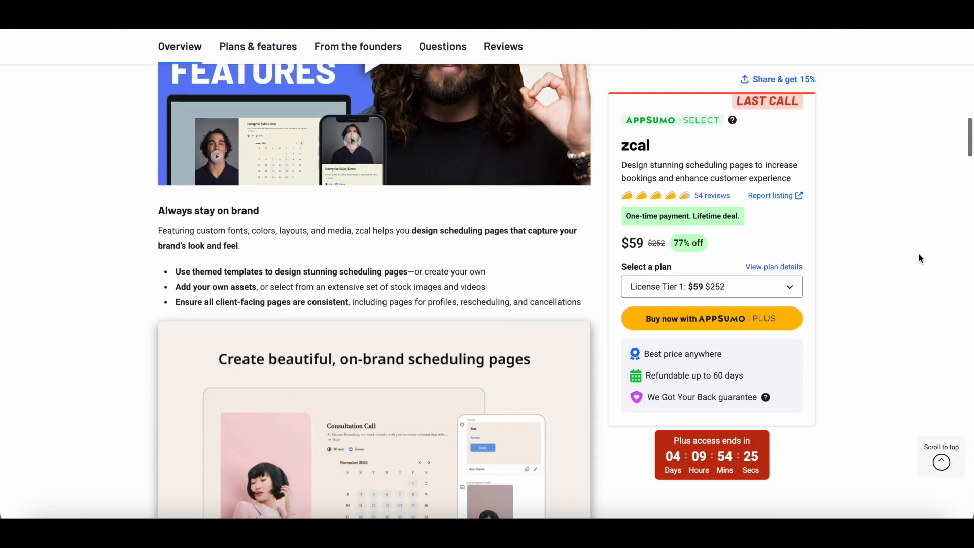
{"action": "scroll", "coordinate": [919, 255], "scroll_direction": "down", "scroll_amount": 6}
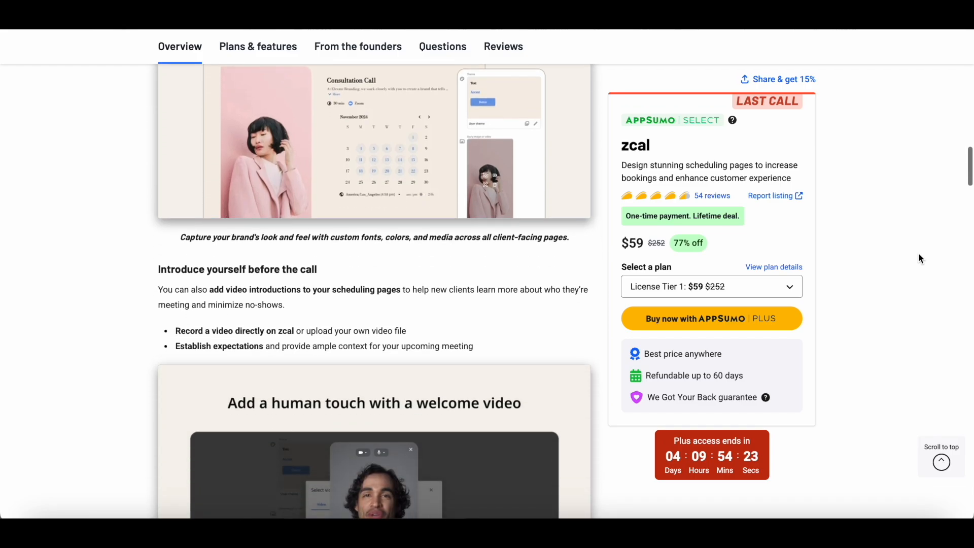
{"action": "scroll", "coordinate": [919, 253], "scroll_direction": "down", "scroll_amount": 6}
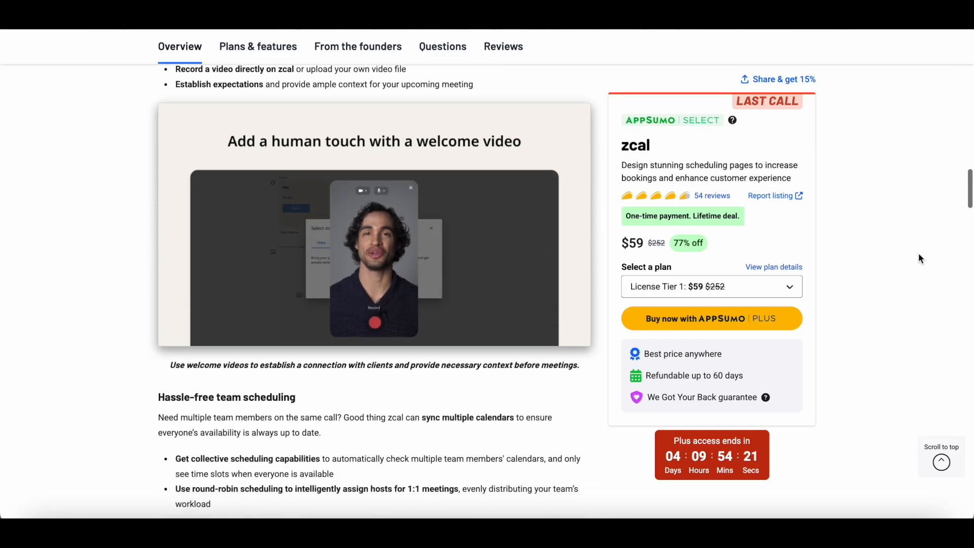
{"action": "scroll", "coordinate": [919, 253], "scroll_direction": "down", "scroll_amount": 7}
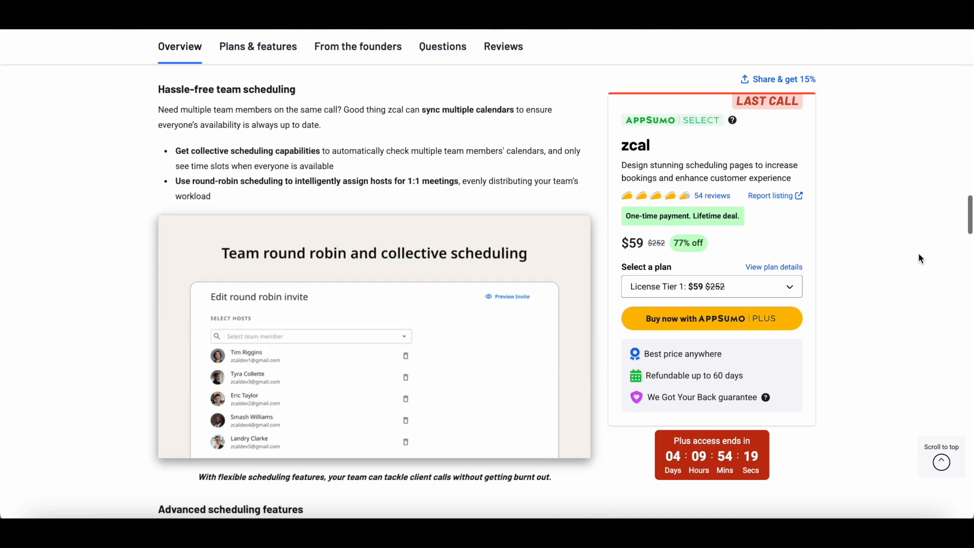
{"action": "scroll", "coordinate": [919, 255], "scroll_direction": "down", "scroll_amount": 5}
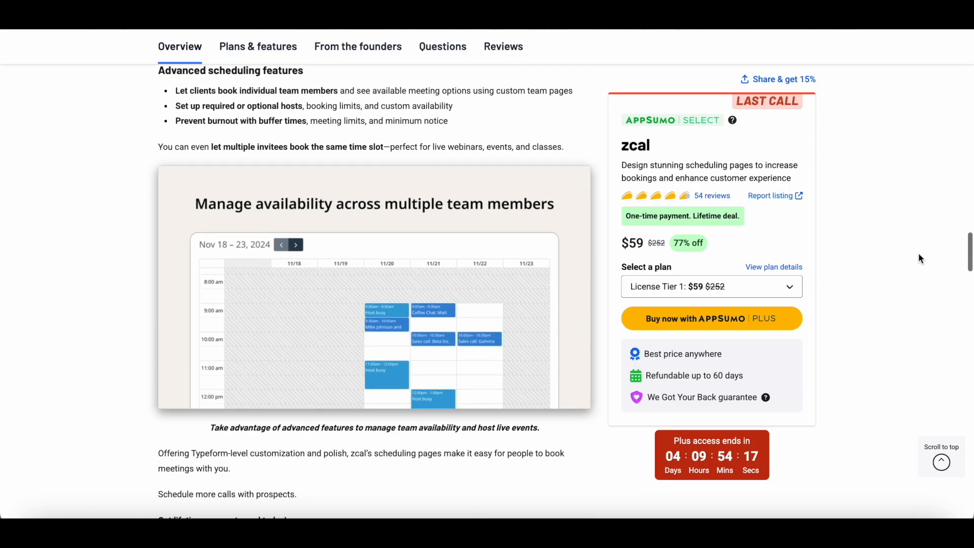
{"action": "scroll", "coordinate": [921, 259], "scroll_direction": "up", "scroll_amount": 3}
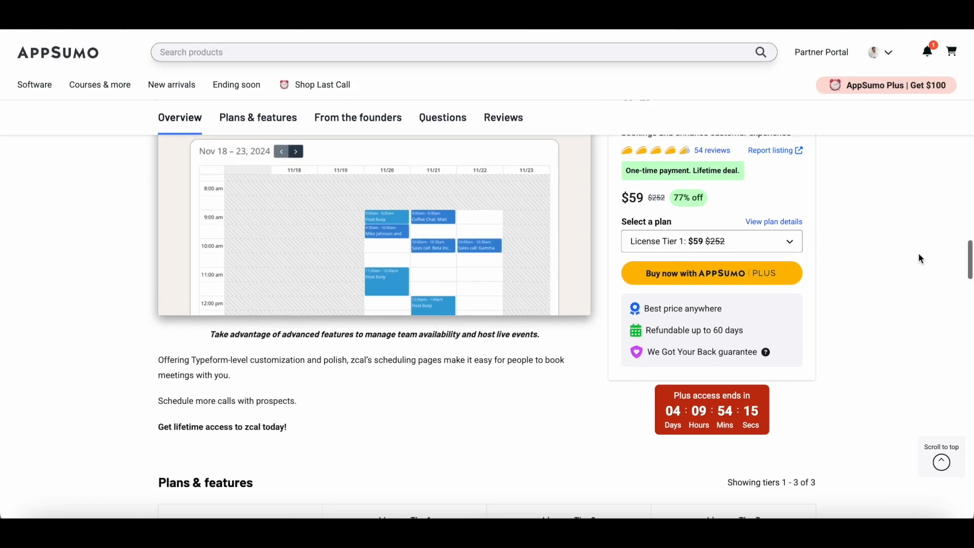
{"action": "scroll", "coordinate": [921, 259], "scroll_direction": "up", "scroll_amount": 10}
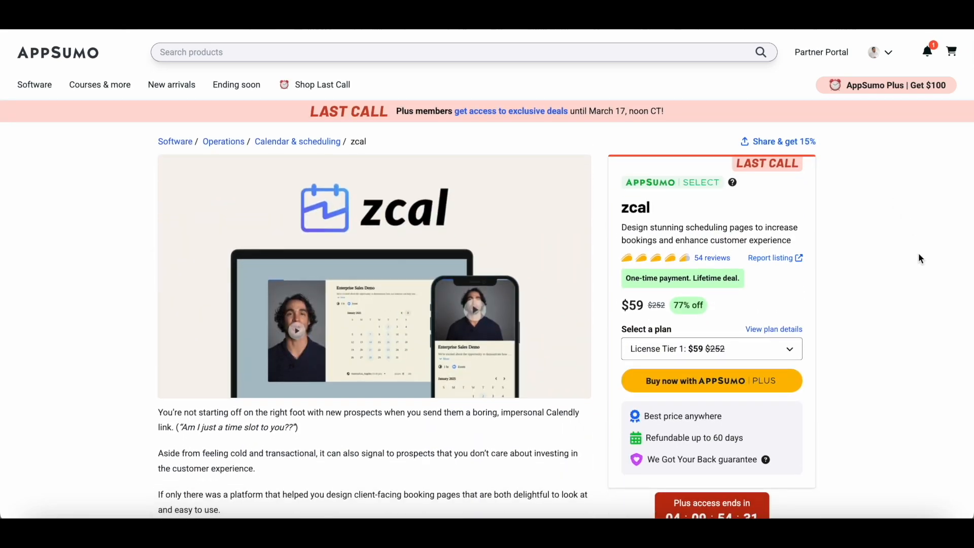
Compare the price, user limit and included features of License Tiers 1, 2 and 3 in the Plans & features table.
{"action": "scroll", "coordinate": [919, 259], "scroll_direction": "down", "scroll_amount": 5}
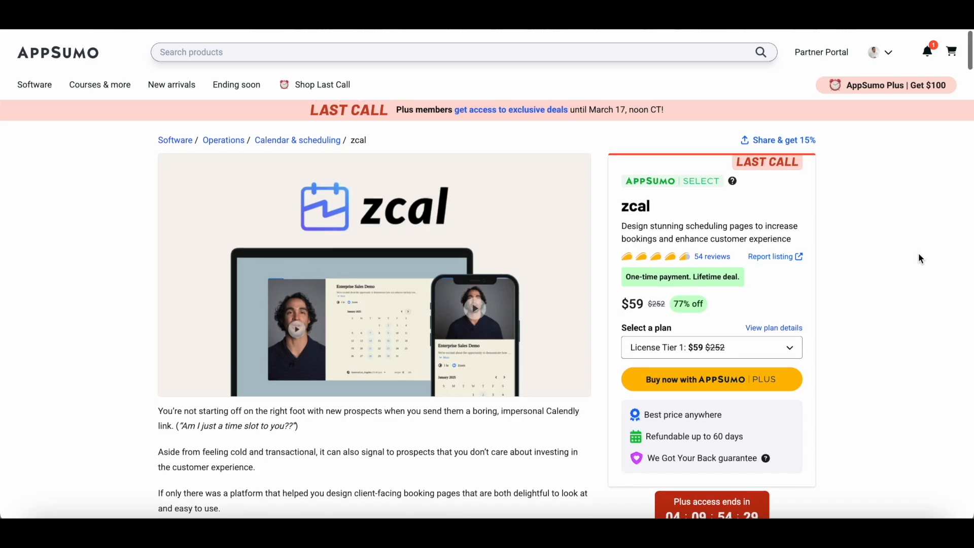
{"action": "scroll", "coordinate": [918, 253], "scroll_direction": "down", "scroll_amount": 5}
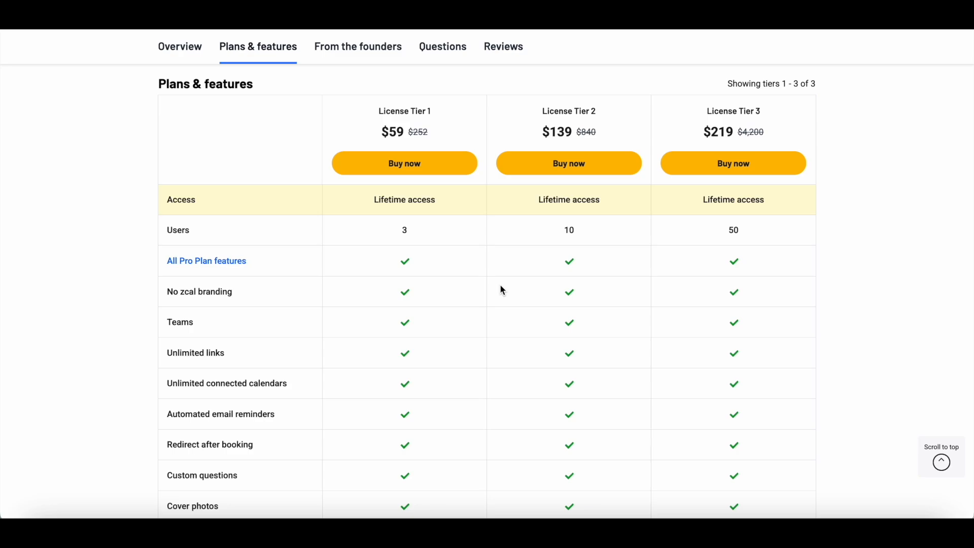
{"action": "scroll", "coordinate": [342, 319], "scroll_direction": "down", "scroll_amount": 1}
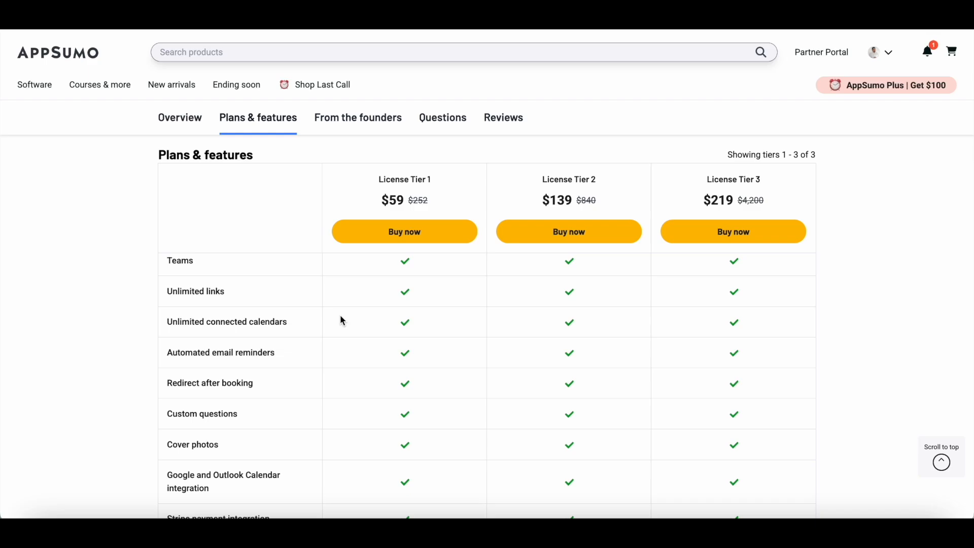
{"action": "scroll", "coordinate": [343, 319], "scroll_direction": "up", "scroll_amount": 2}
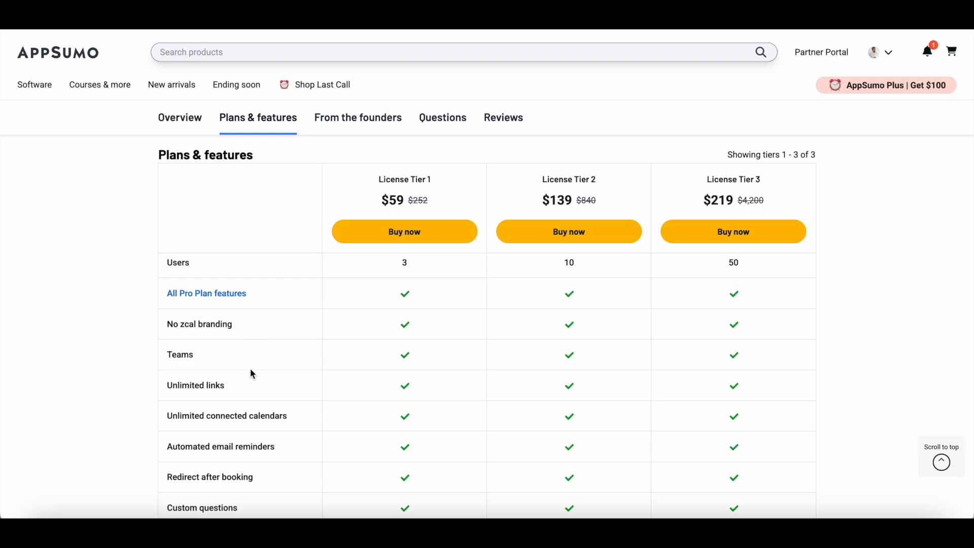
{"action": "scroll", "coordinate": [259, 398], "scroll_direction": "down", "scroll_amount": 1}
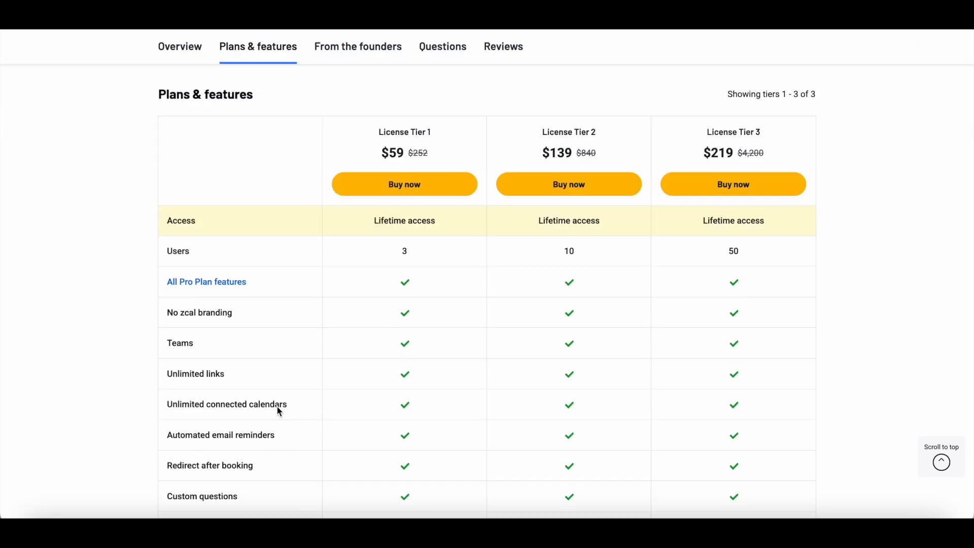
{"action": "scroll", "coordinate": [277, 407], "scroll_direction": "down", "scroll_amount": 1}
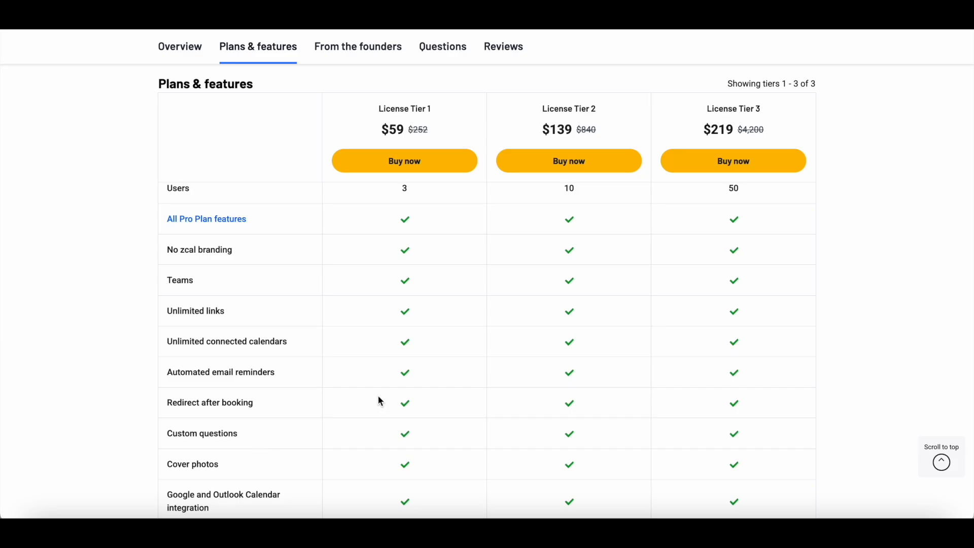
{"action": "scroll", "coordinate": [381, 401], "scroll_direction": "up", "scroll_amount": 2}
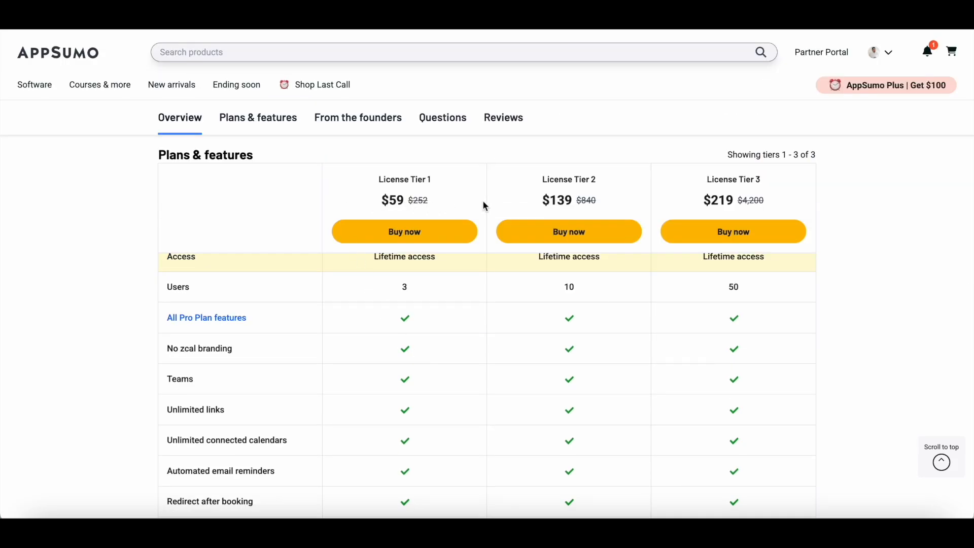
{"action": "scroll", "coordinate": [435, 388], "scroll_direction": "up", "scroll_amount": 1}
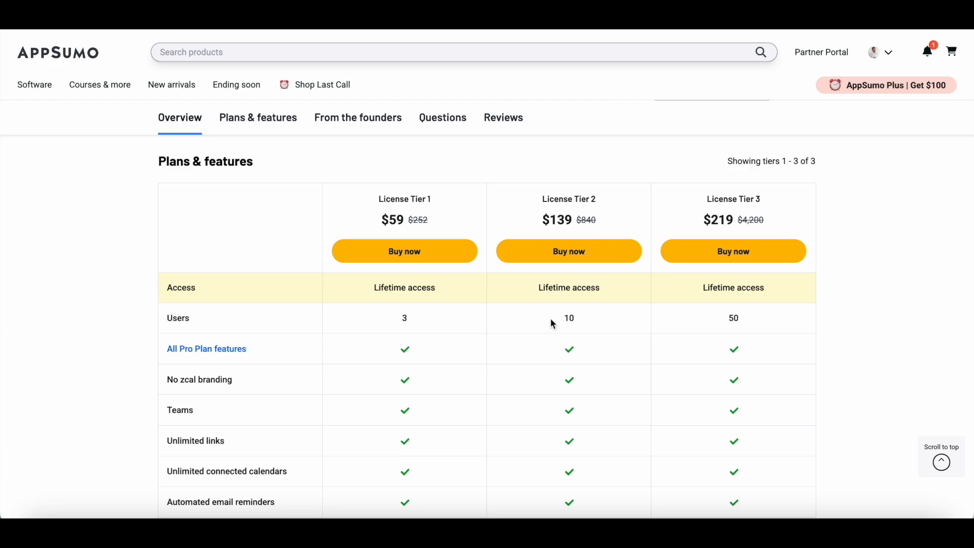
{"action": "scroll", "coordinate": [531, 336], "scroll_direction": "down", "scroll_amount": 3}
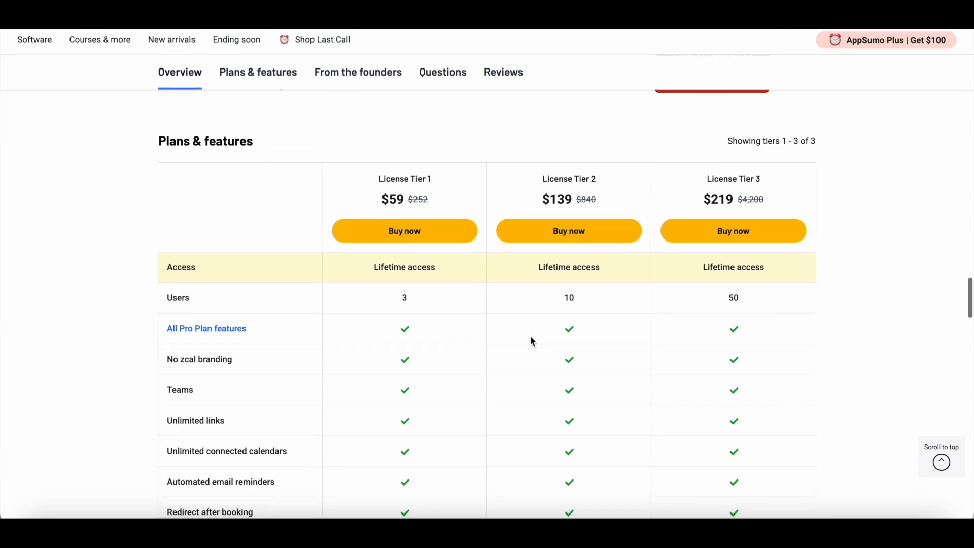
{"action": "scroll", "coordinate": [531, 336], "scroll_direction": "up", "scroll_amount": 1}
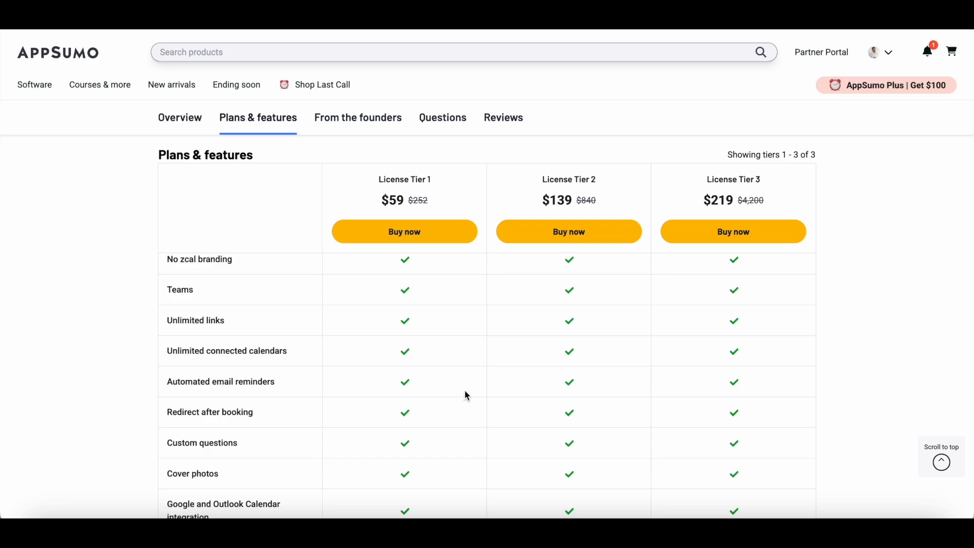
{"action": "scroll", "coordinate": [599, 380], "scroll_direction": "up", "scroll_amount": 3}
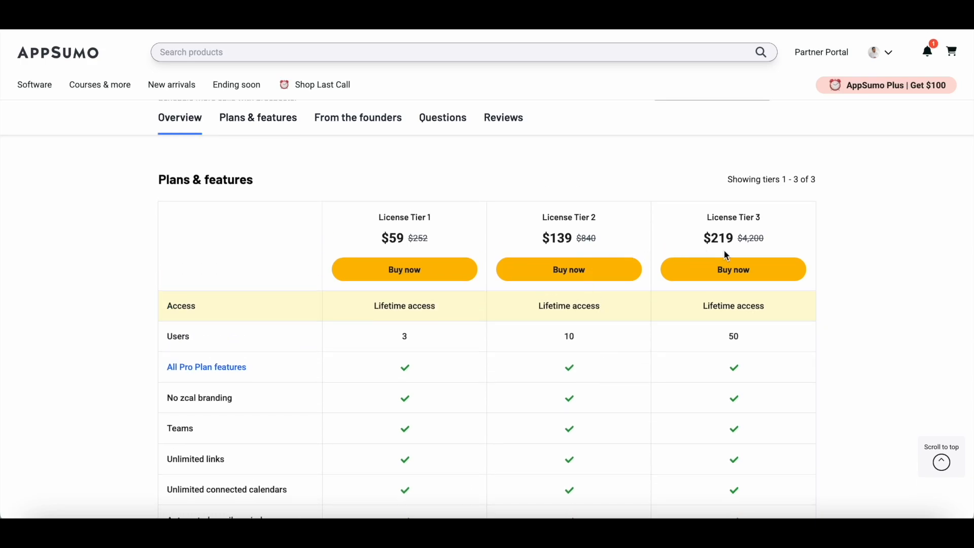
{"action": "scroll", "coordinate": [467, 378], "scroll_direction": "down", "scroll_amount": 1}
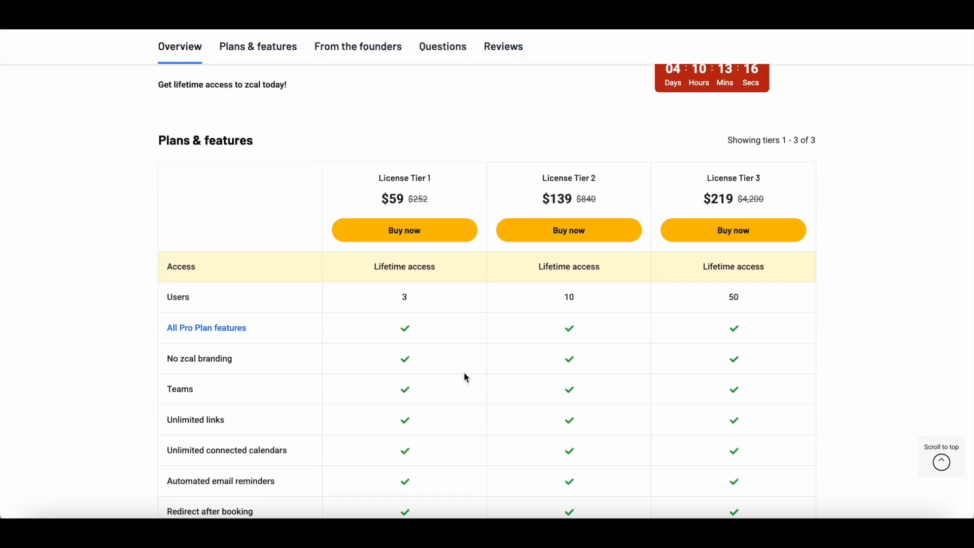
{"action": "scroll", "coordinate": [465, 376], "scroll_direction": "down", "scroll_amount": 2}
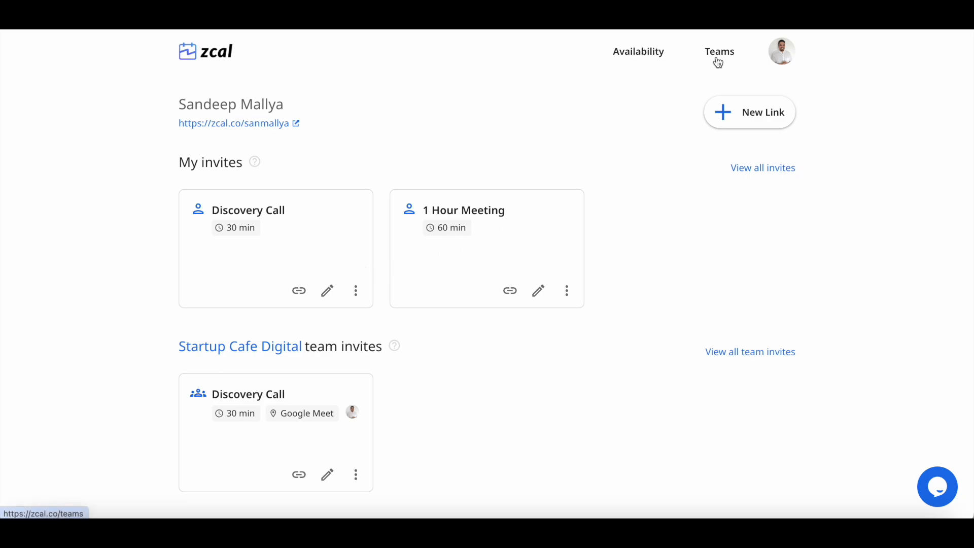
Switch to the zcal dashboard and review the personal invites, team invites and upcoming events.
{"action": "scroll", "coordinate": [494, 368], "scroll_direction": "down", "scroll_amount": 1}
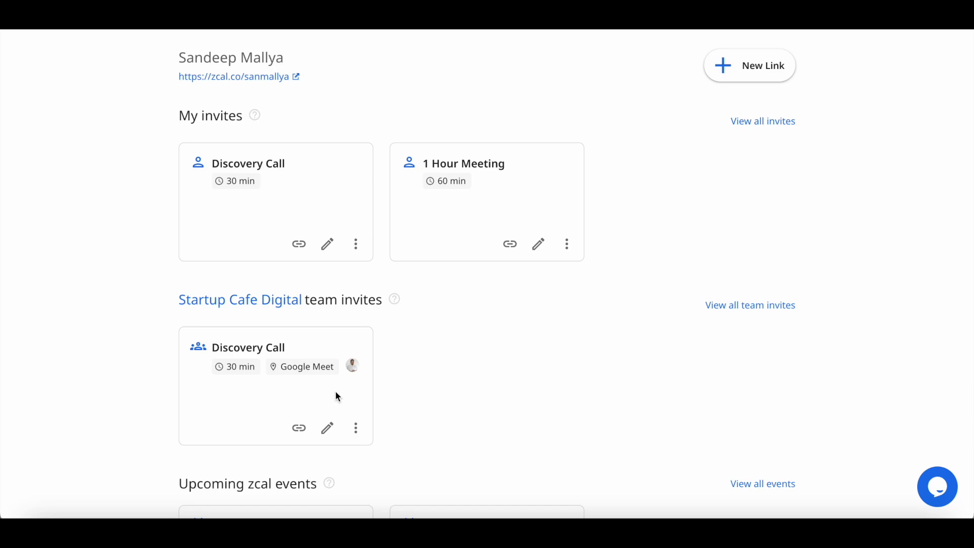
{"action": "scroll", "coordinate": [431, 389], "scroll_direction": "down", "scroll_amount": 3}
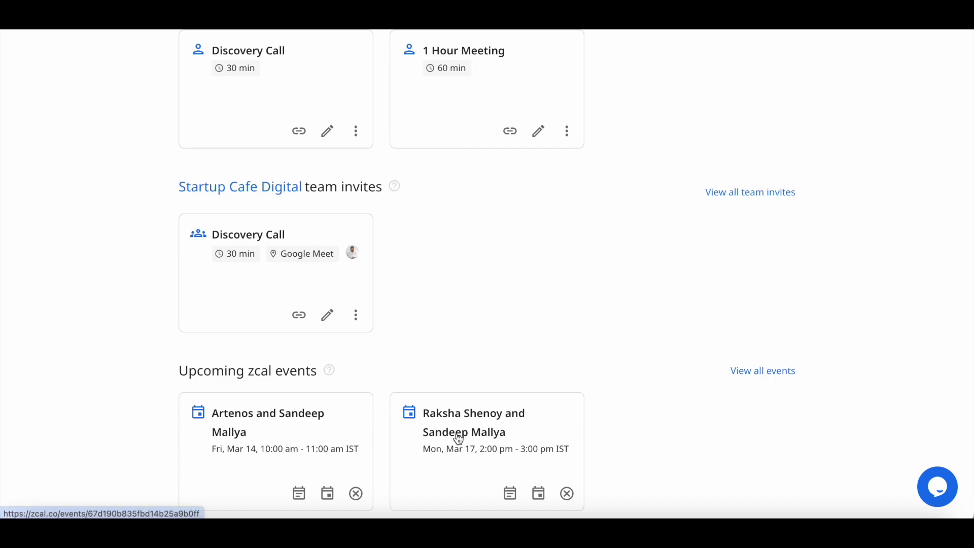
{"action": "scroll", "coordinate": [542, 362], "scroll_direction": "up", "scroll_amount": 3}
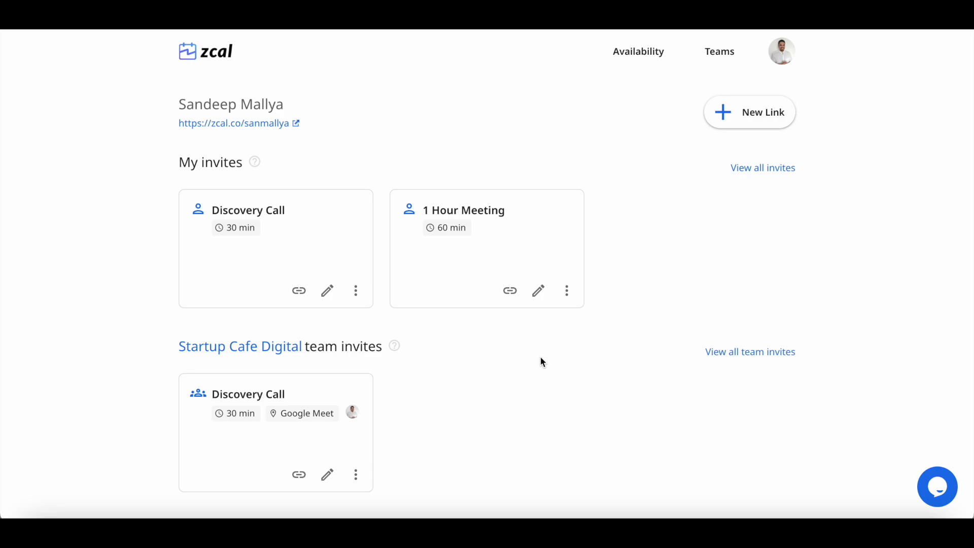
Open the general account settings and go to the Appearance section.
{"action": "left_click", "coordinate": [782, 50]}
{"action": "left_click", "coordinate": [761, 94]}
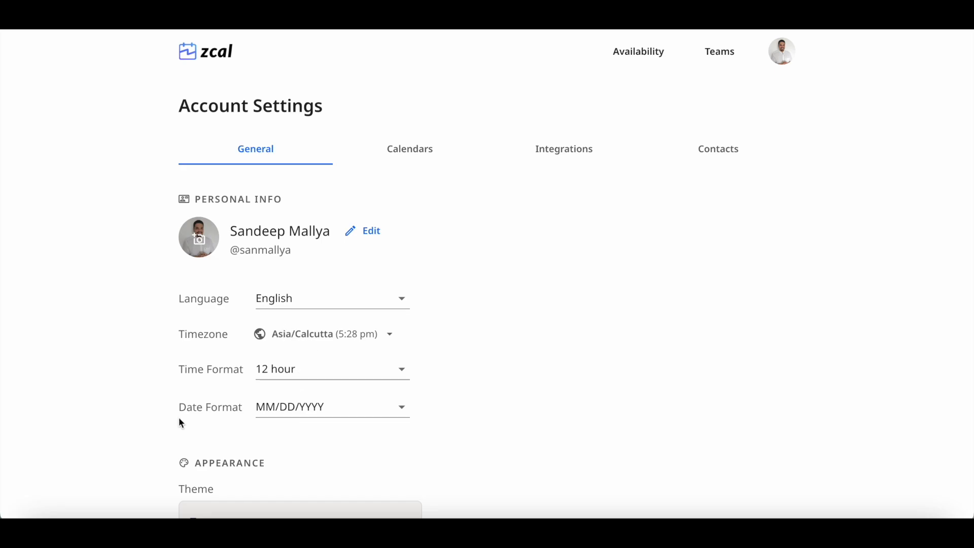
{"action": "scroll", "coordinate": [179, 417], "scroll_direction": "down", "scroll_amount": 4}
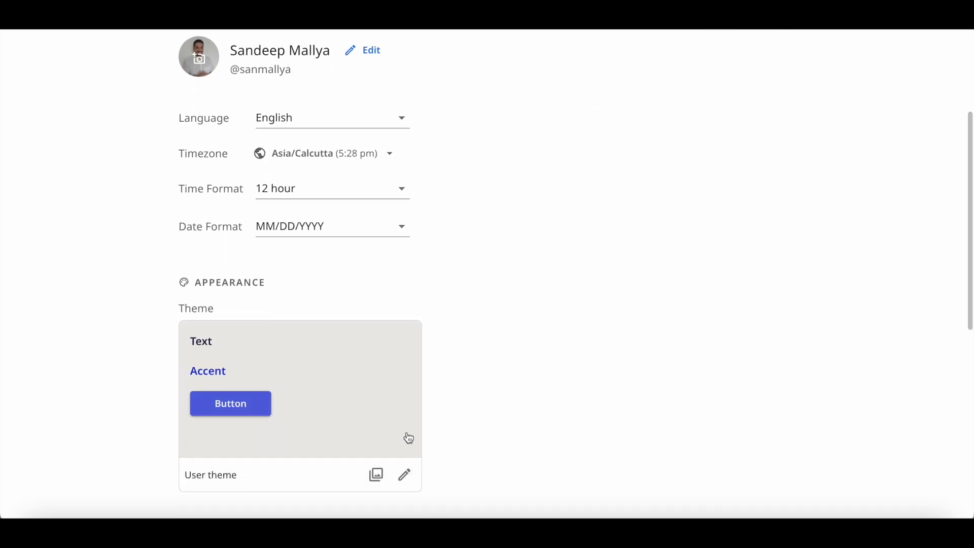
Open the user theme for editing and browse the preset themes in the theme gallery.
{"action": "left_click", "coordinate": [404, 474]}
{"action": "left_click", "coordinate": [449, 129]}
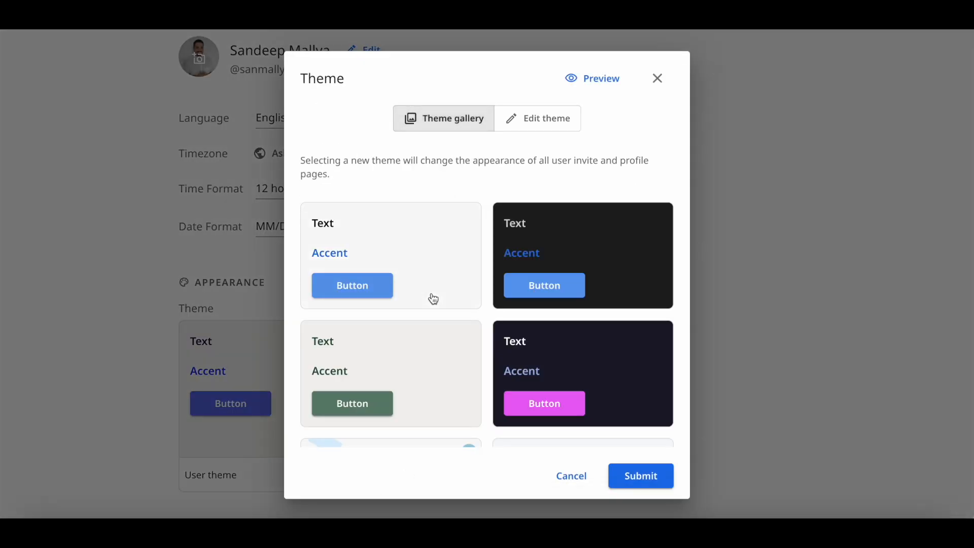
{"action": "scroll", "coordinate": [432, 298], "scroll_direction": "down", "scroll_amount": 3}
{"action": "scroll", "coordinate": [433, 298], "scroll_direction": "down", "scroll_amount": 3}
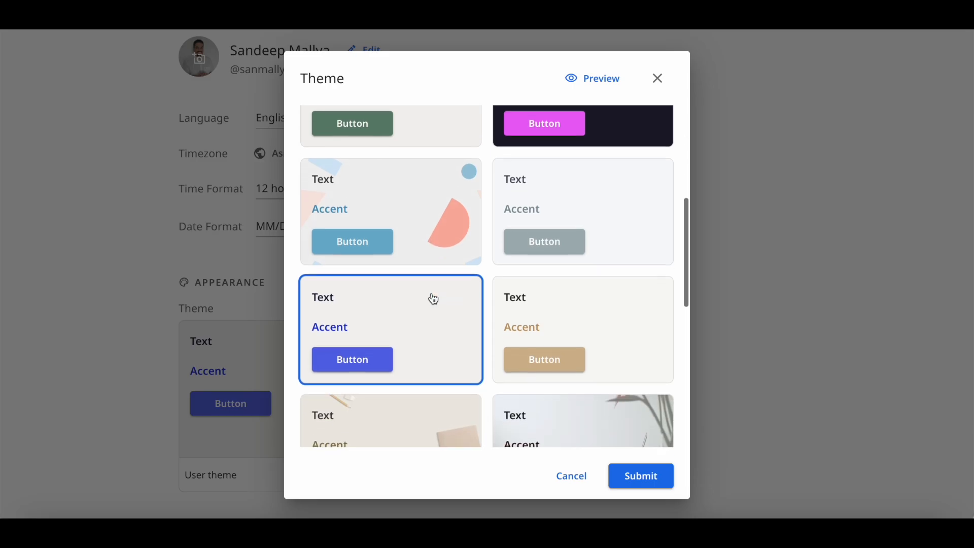
{"action": "scroll", "coordinate": [433, 299], "scroll_direction": "up", "scroll_amount": 6}
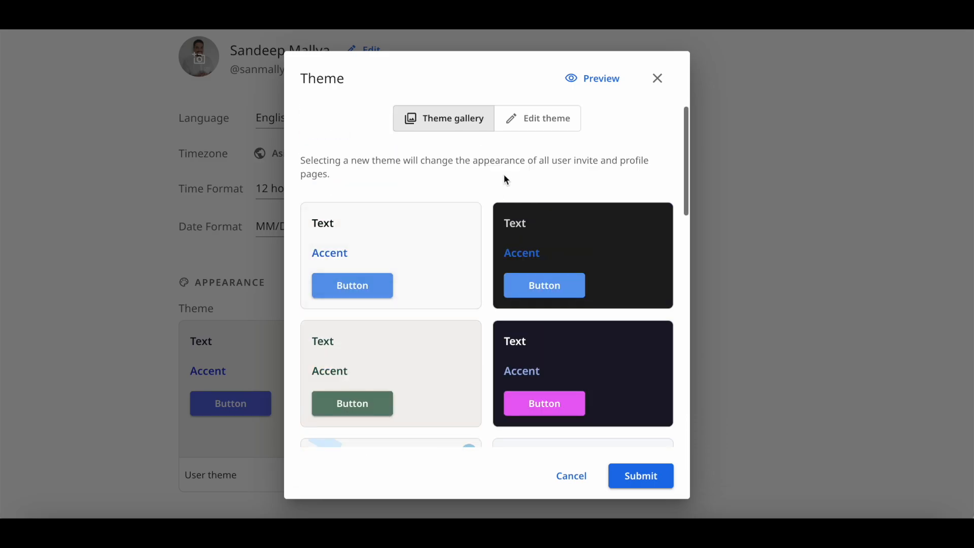
Open the theme's style editing options, keep Noto Sans as the font, and examine the background image and color settings.
{"action": "left_click", "coordinate": [527, 131]}
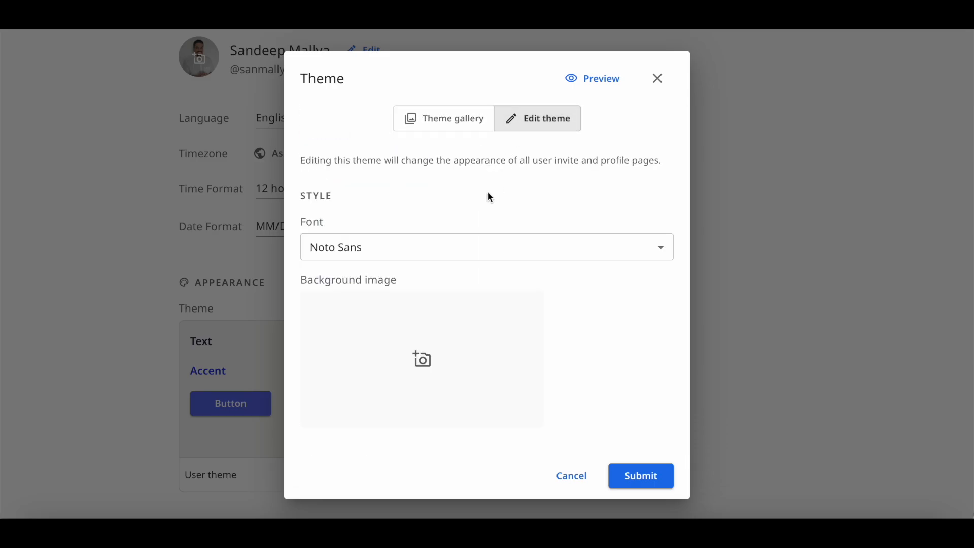
{"action": "left_click", "coordinate": [511, 262]}
{"action": "left_click", "coordinate": [574, 300]}
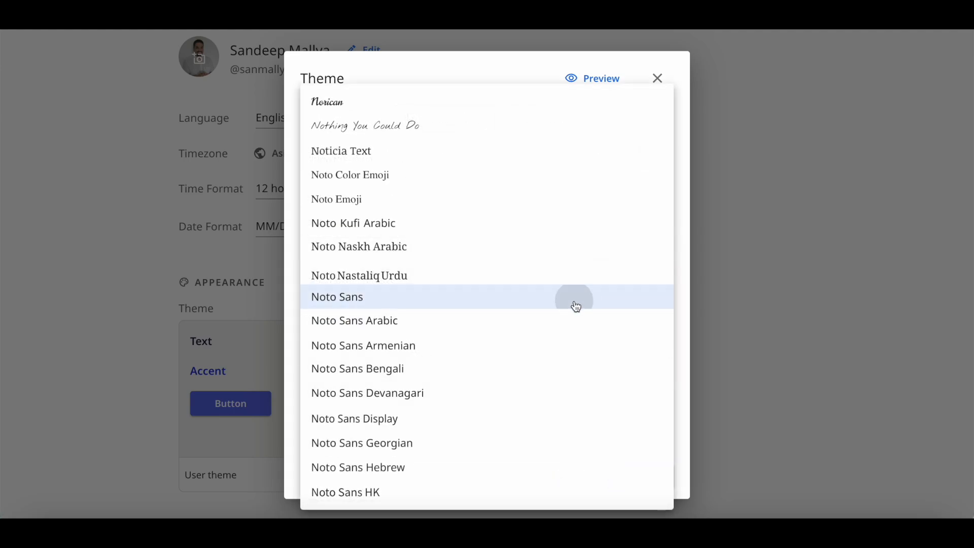
{"action": "scroll", "coordinate": [558, 337], "scroll_direction": "down", "scroll_amount": 3}
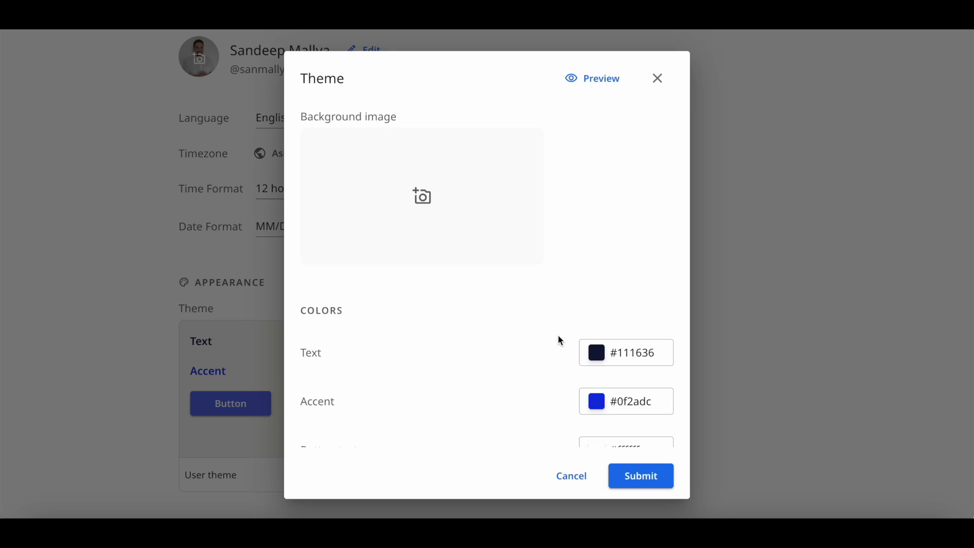
Review the text, accent and button color settings of the user theme and close the theme editor without submitting.
{"action": "scroll", "coordinate": [561, 340], "scroll_direction": "down", "scroll_amount": 2}
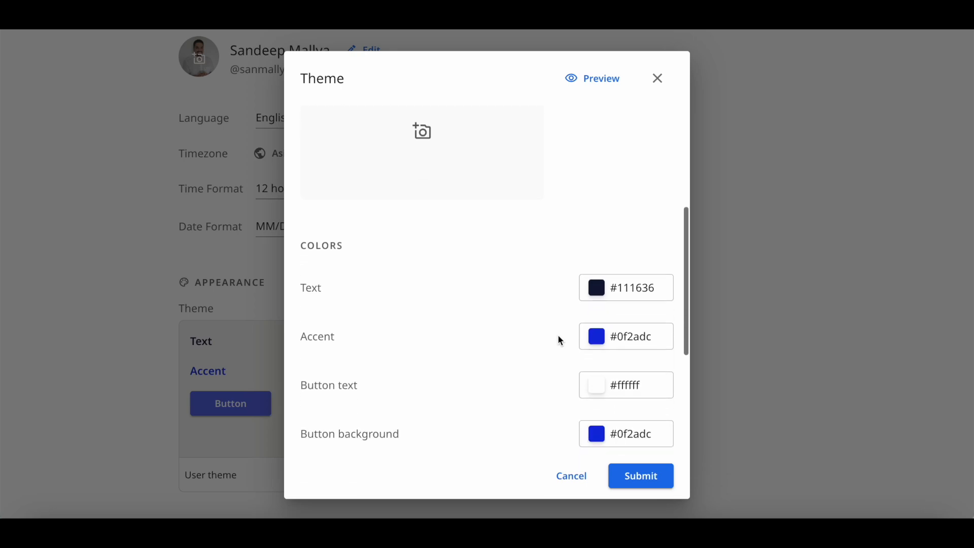
{"action": "scroll", "coordinate": [558, 339], "scroll_direction": "down", "scroll_amount": 3}
{"action": "key", "text": "Escape"}
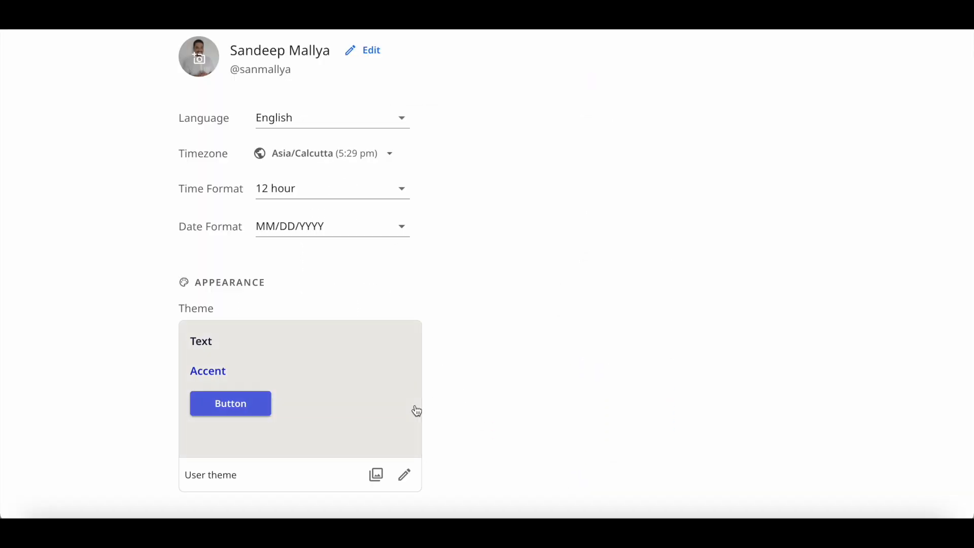
Turn the Remove zcal branding option off and back on in the Appearance settings.
{"action": "scroll", "coordinate": [416, 410], "scroll_direction": "down", "scroll_amount": 4}
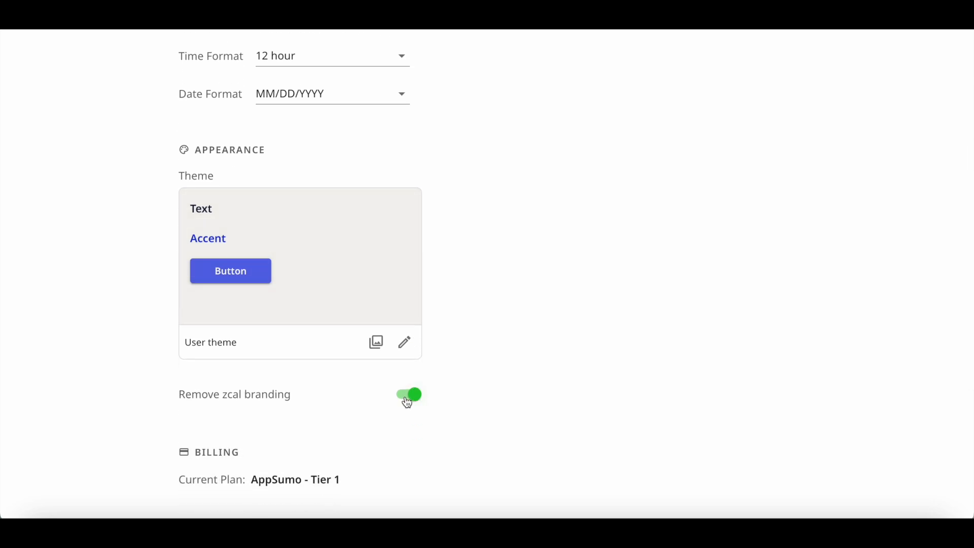
{"action": "left_click", "coordinate": [413, 400]}
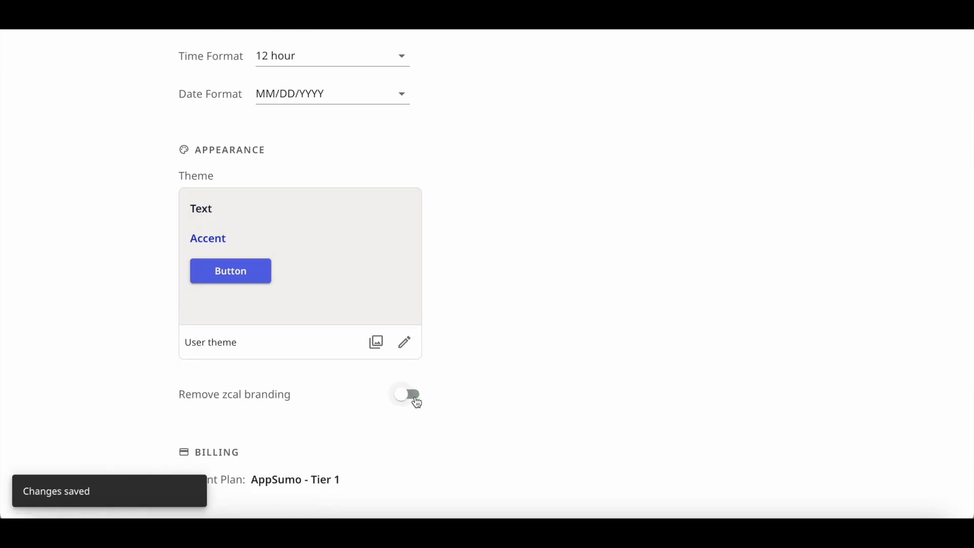
{"action": "left_click", "coordinate": [416, 402]}
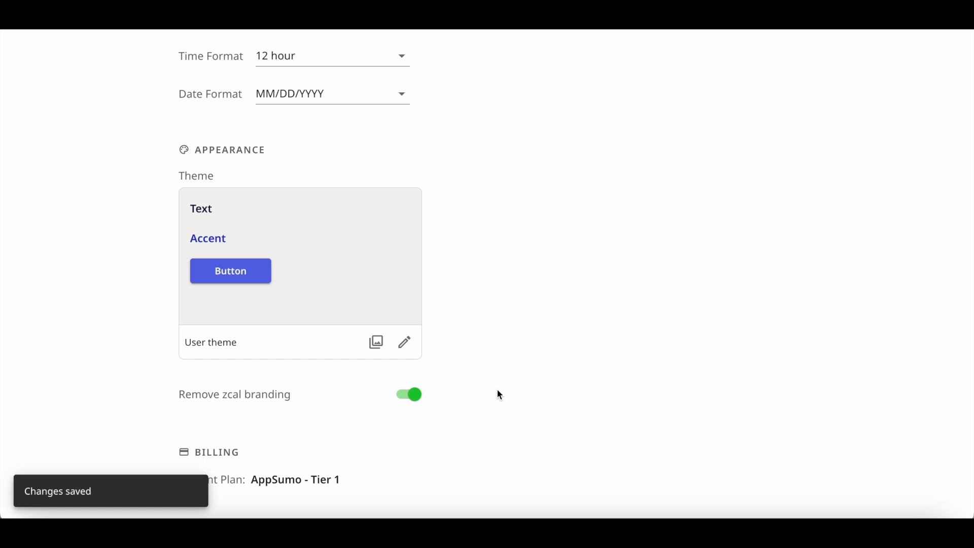
Review the account's billing and security sections and examine the calendar sync and connection settings.
{"action": "scroll", "coordinate": [500, 395], "scroll_direction": "down", "scroll_amount": 5}
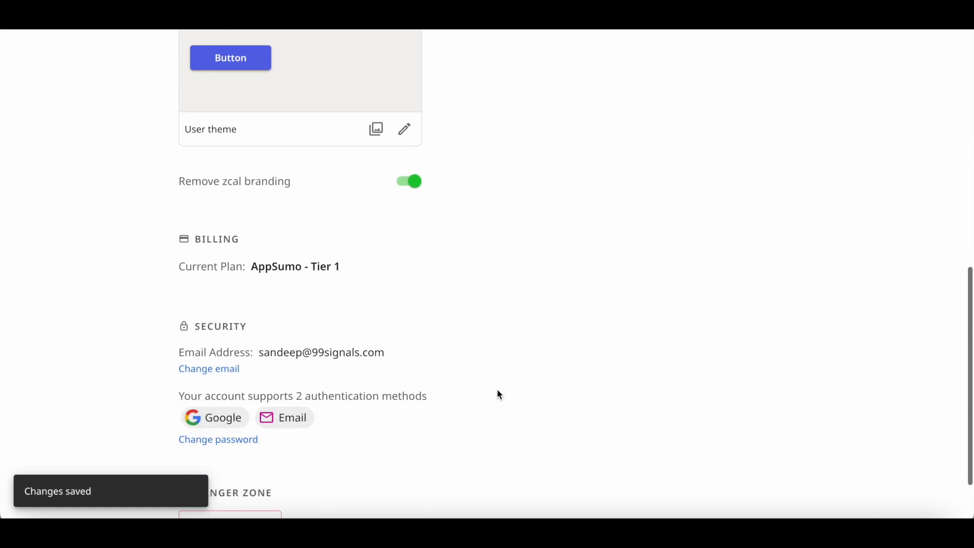
{"action": "scroll", "coordinate": [500, 395], "scroll_direction": "up", "scroll_amount": 10}
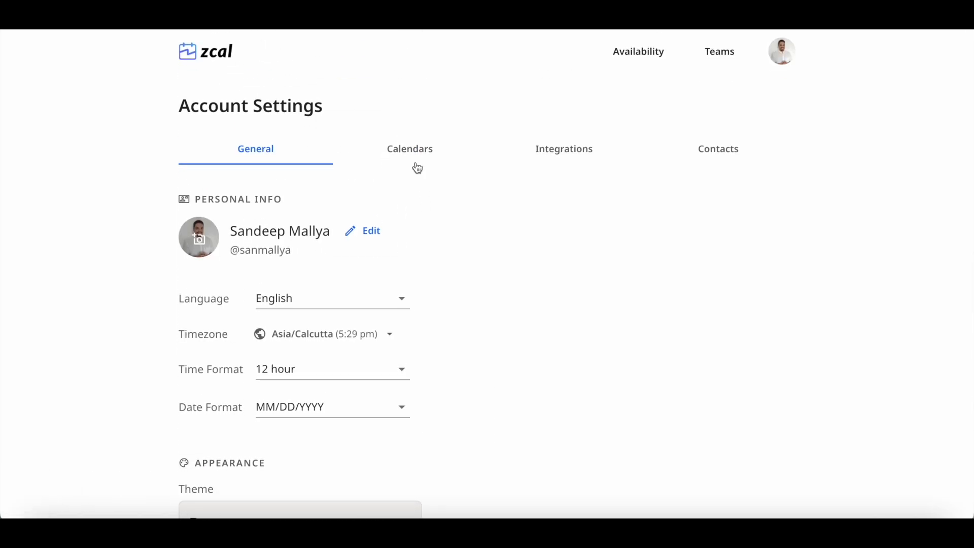
{"action": "left_click", "coordinate": [418, 168]}
{"action": "scroll", "coordinate": [514, 318], "scroll_direction": "down", "scroll_amount": 2}
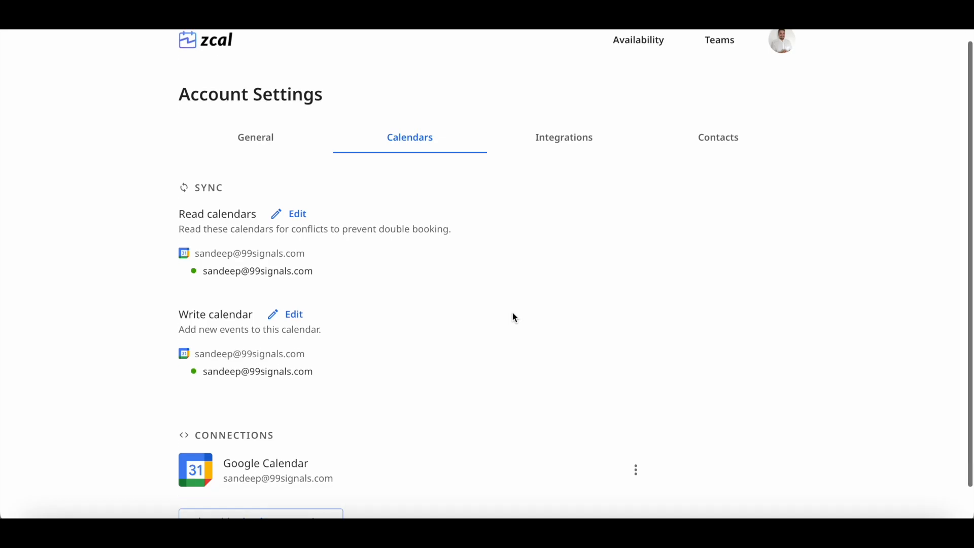
{"action": "left_click", "coordinate": [308, 486]}
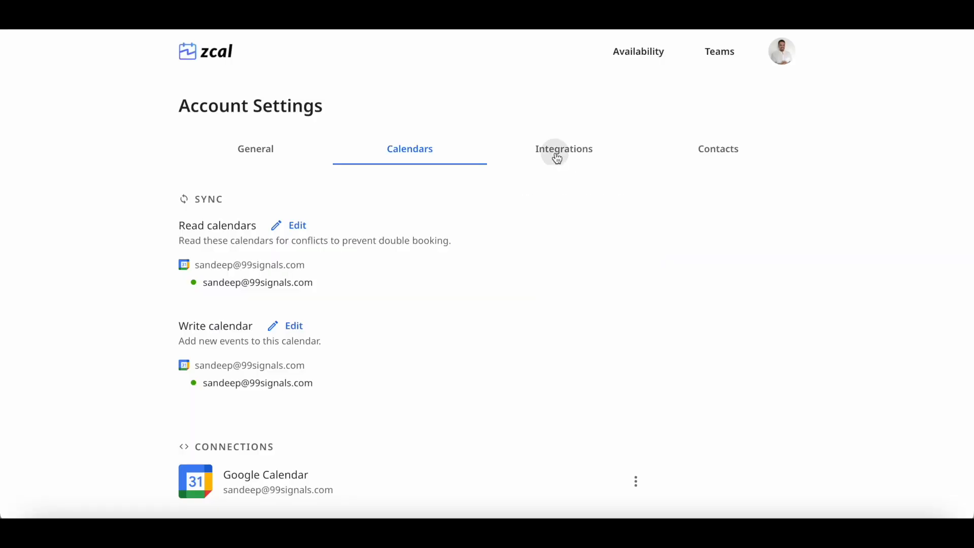
Open the Integrations settings and examine the conferencing, automation, payments and analytics integrations.
{"action": "left_click", "coordinate": [555, 153]}
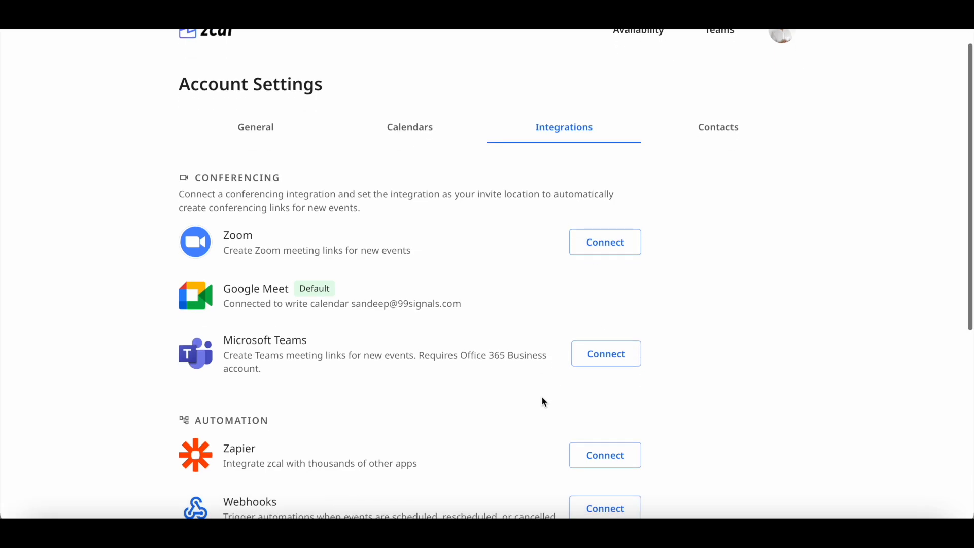
{"action": "scroll", "coordinate": [541, 401], "scroll_direction": "down", "scroll_amount": 2}
{"action": "scroll", "coordinate": [592, 401], "scroll_direction": "down", "scroll_amount": 1}
{"action": "scroll", "coordinate": [592, 401], "scroll_direction": "down", "scroll_amount": 3}
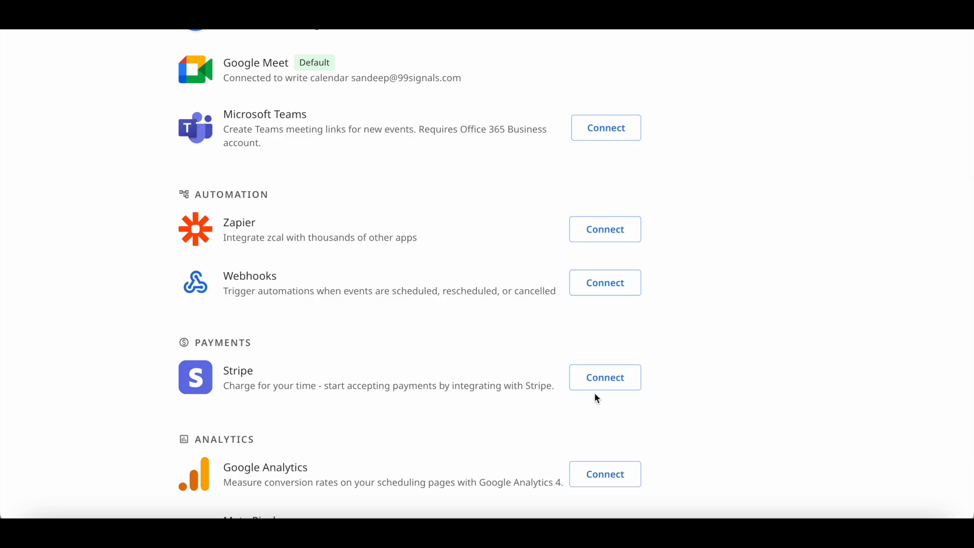
{"action": "scroll", "coordinate": [569, 425], "scroll_direction": "down", "scroll_amount": 1}
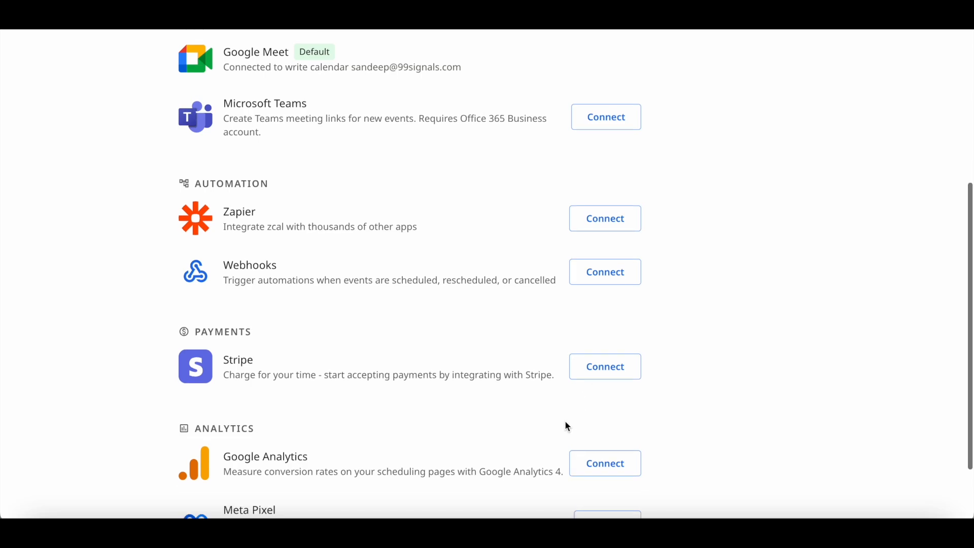
{"action": "scroll", "coordinate": [567, 426], "scroll_direction": "down", "scroll_amount": 1}
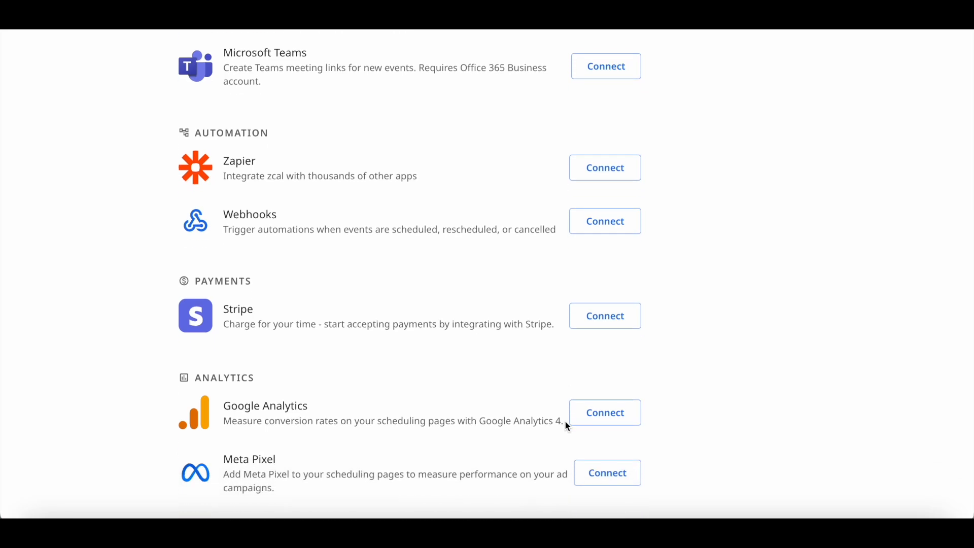
Open the Contacts settings, view the available contacts connections and close the dialog without connecting any.
{"action": "scroll", "coordinate": [567, 426], "scroll_direction": "up", "scroll_amount": 6}
{"action": "left_click", "coordinate": [713, 161]}
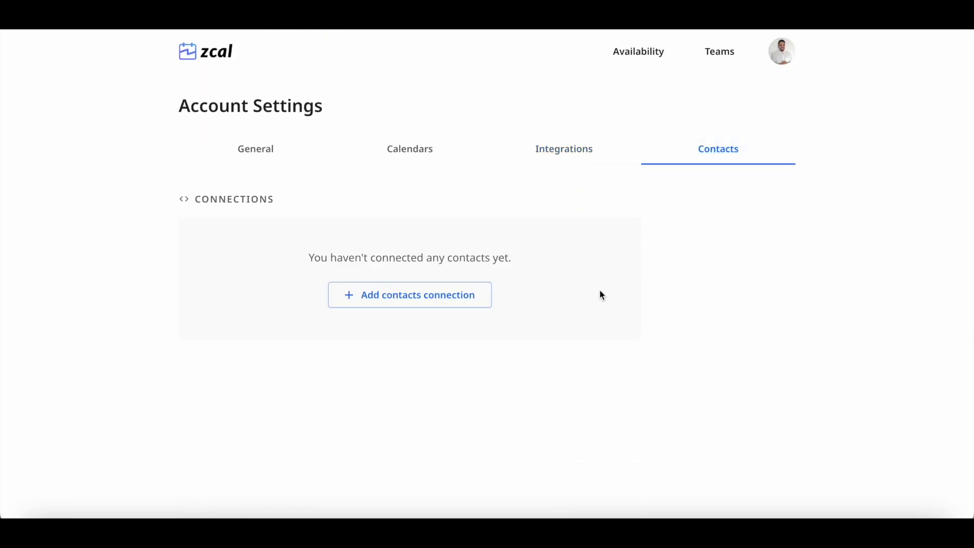
{"action": "left_click", "coordinate": [421, 303]}
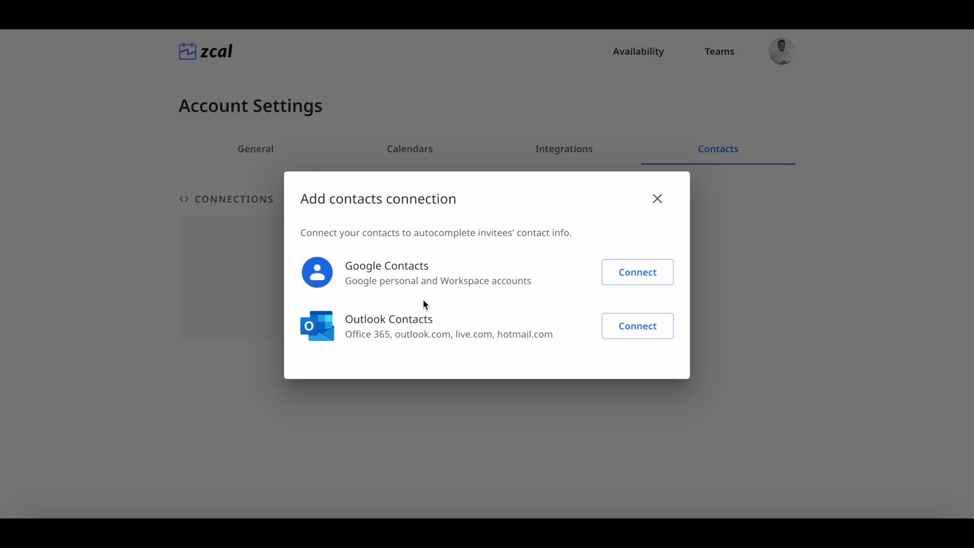
{"action": "left_click", "coordinate": [656, 196]}
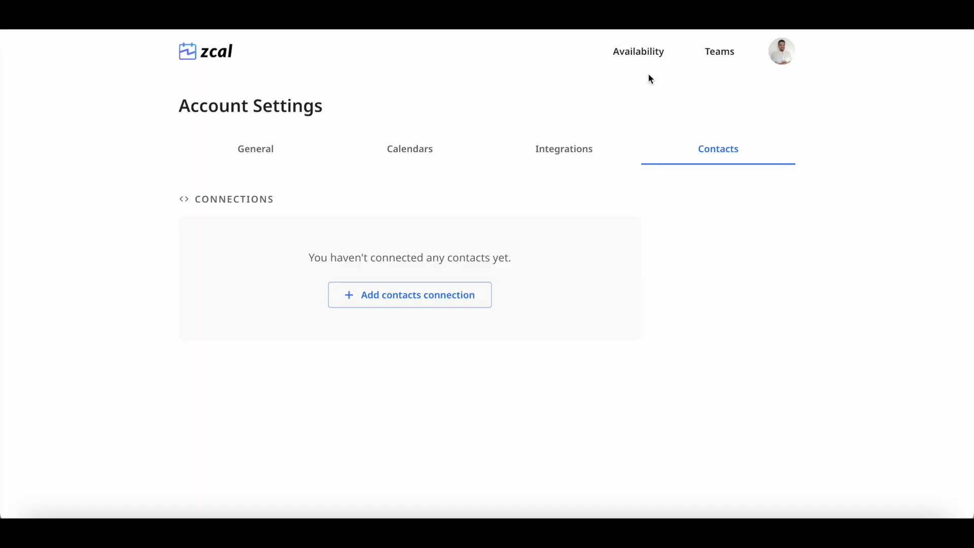
Open the saved availability and set Monday's end time to 6:00 pm.
{"action": "left_click", "coordinate": [641, 53]}
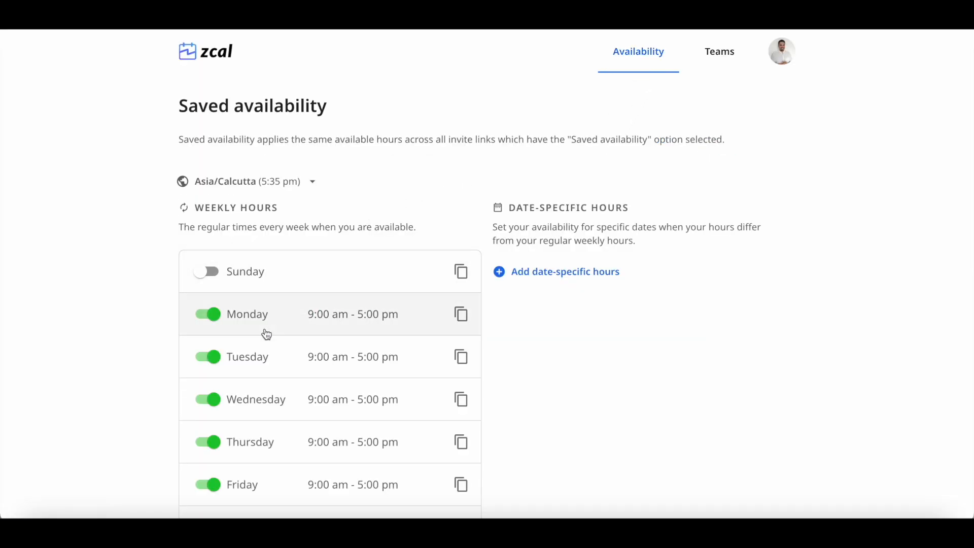
{"action": "scroll", "coordinate": [167, 350], "scroll_direction": "down", "scroll_amount": 2}
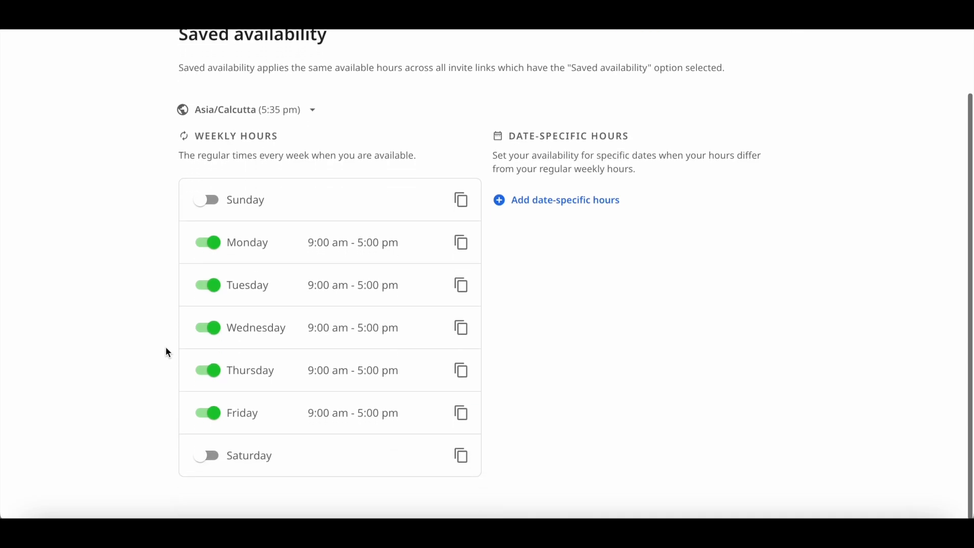
{"action": "left_click", "coordinate": [399, 256]}
{"action": "left_click", "coordinate": [552, 260]}
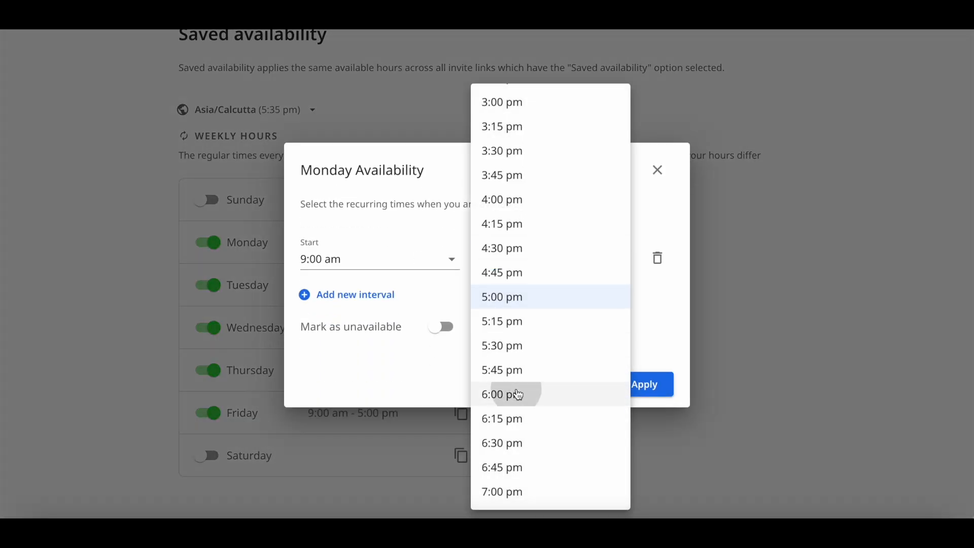
{"action": "left_click", "coordinate": [518, 395]}
{"action": "left_click", "coordinate": [641, 384]}
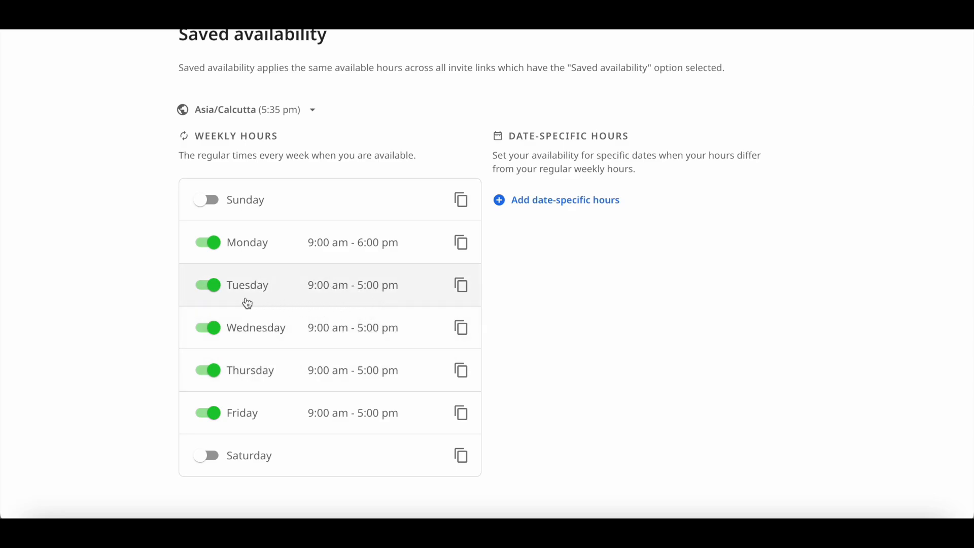
{"action": "left_click", "coordinate": [214, 296]}
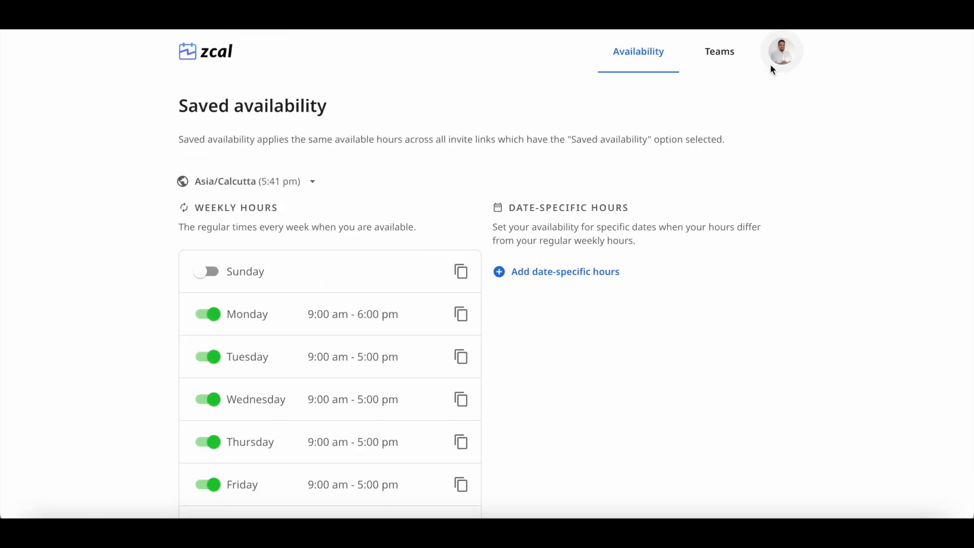
Open the profile page for editing and go to the story image or video setting.
{"action": "left_click", "coordinate": [774, 58]}
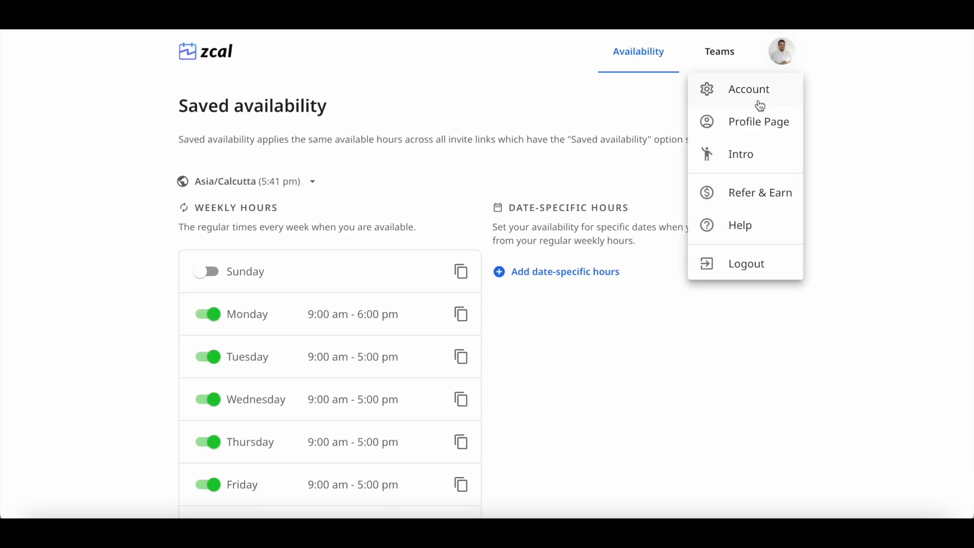
{"action": "left_click", "coordinate": [746, 131]}
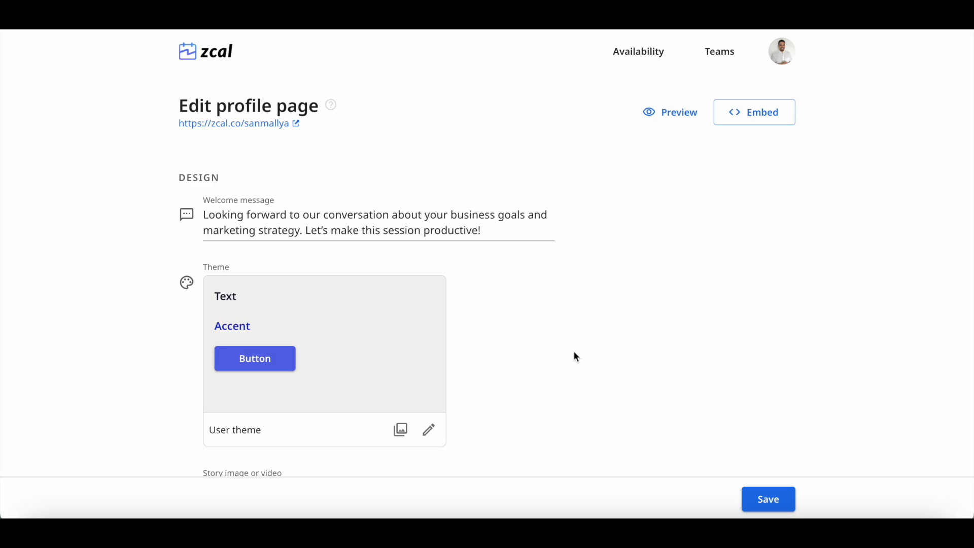
{"action": "scroll", "coordinate": [577, 357], "scroll_direction": "down", "scroll_amount": 5}
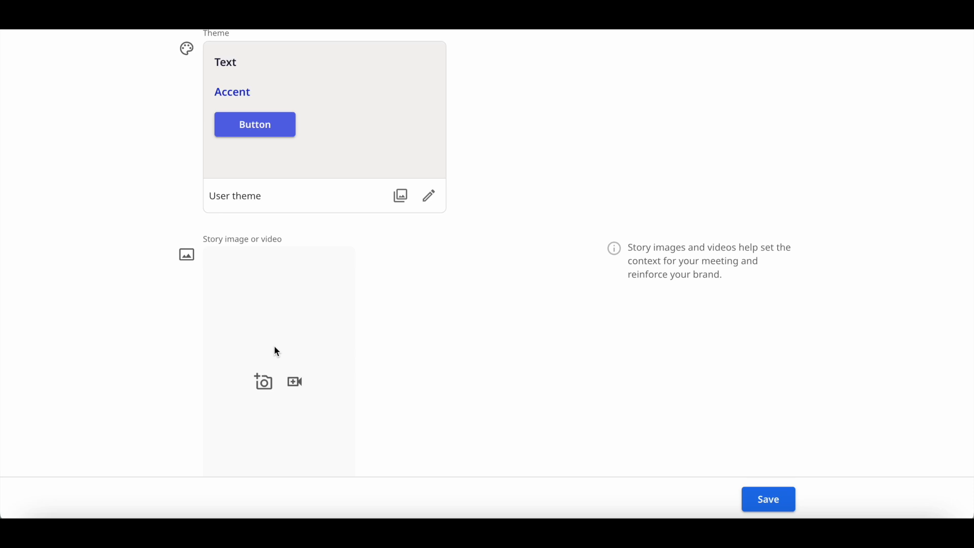
Open the story video options, browse the Pexels stock videos and close the dialog without choosing one.
{"action": "left_click", "coordinate": [295, 382]}
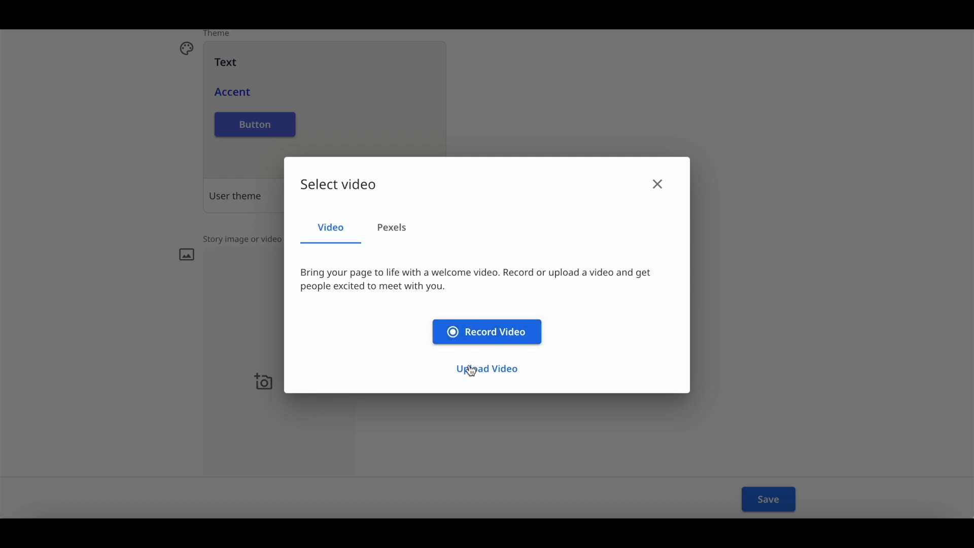
{"action": "left_click", "coordinate": [400, 239]}
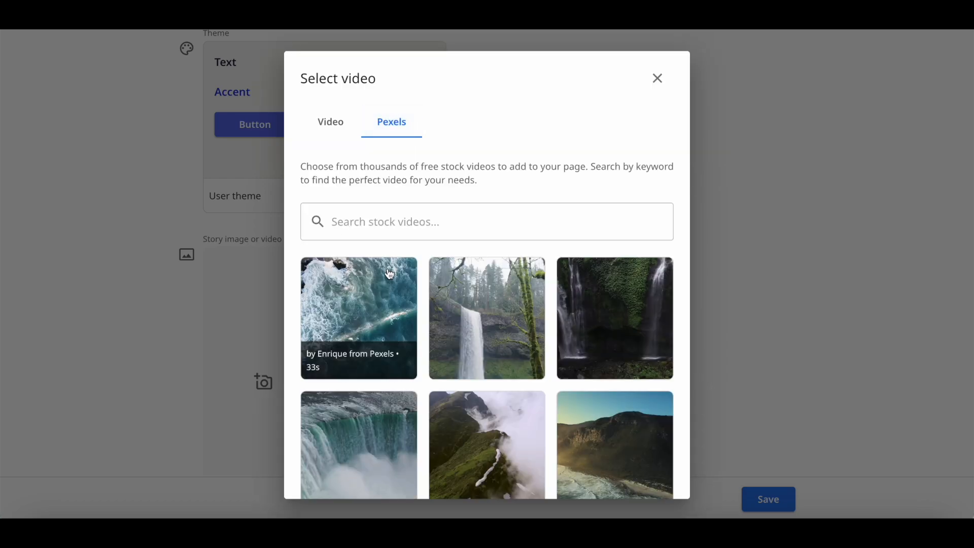
{"action": "scroll", "coordinate": [483, 355], "scroll_direction": "down", "scroll_amount": 8}
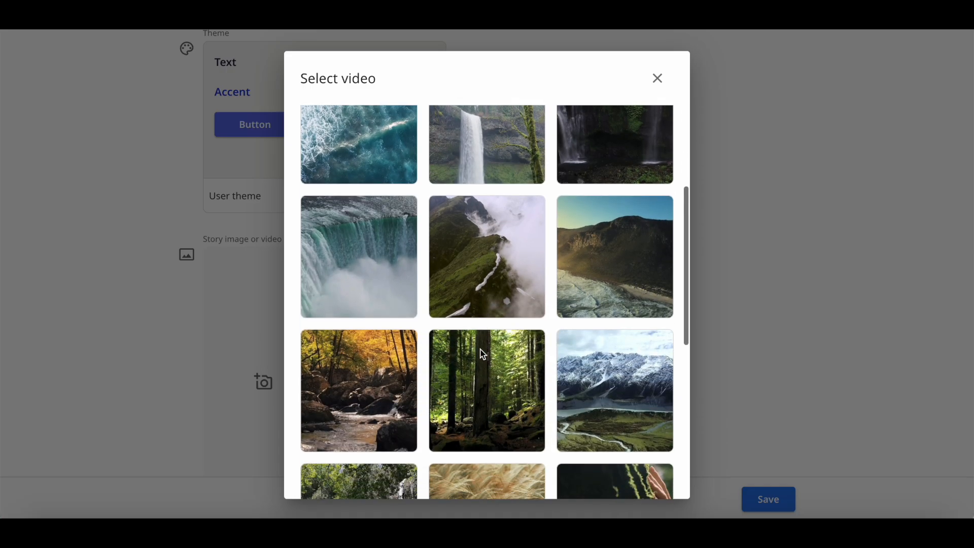
{"action": "scroll", "coordinate": [482, 356], "scroll_direction": "down", "scroll_amount": 2}
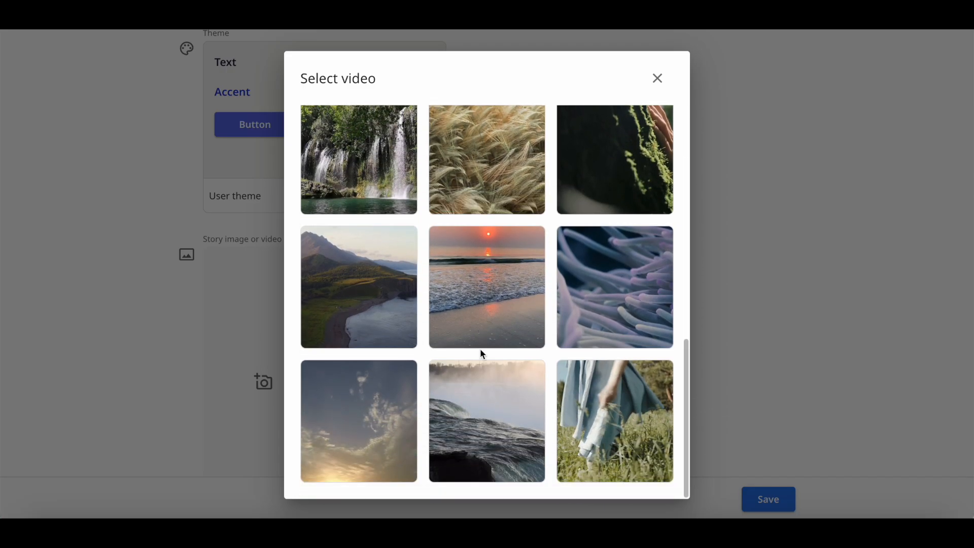
{"action": "scroll", "coordinate": [463, 316], "scroll_direction": "up", "scroll_amount": 10}
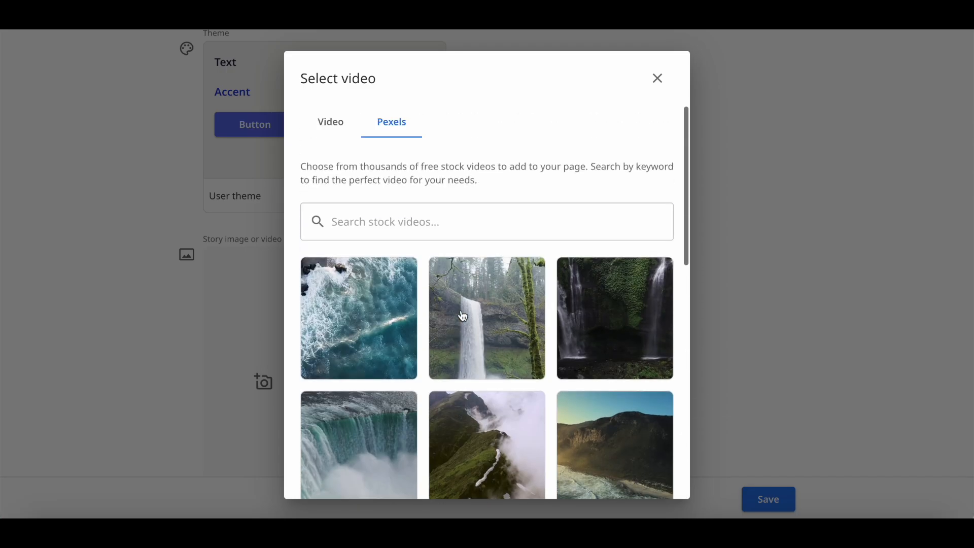
{"action": "left_click", "coordinate": [658, 78]}
Set the Unsplash photo of a green and white leaf-like flower on black as the profile page's story image.
{"action": "left_click", "coordinate": [263, 382]}
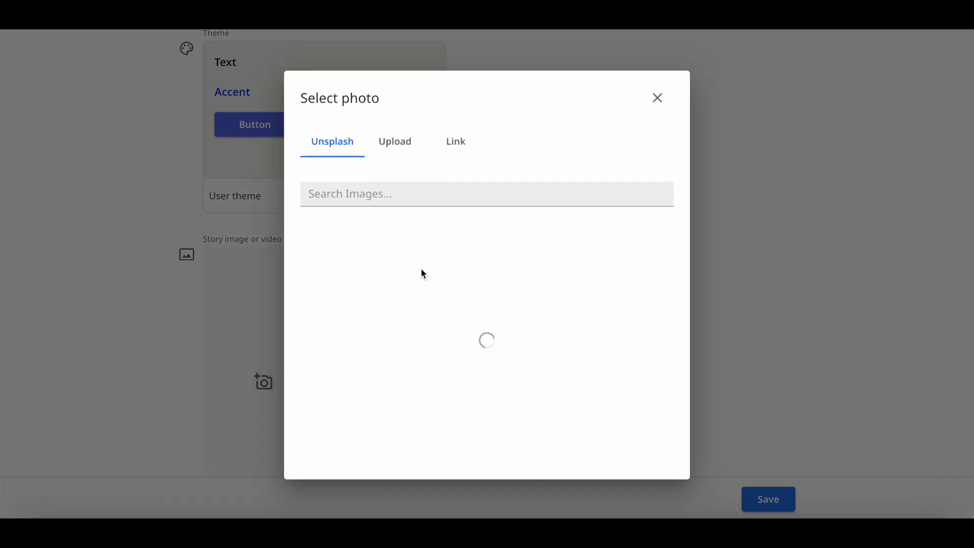
{"action": "scroll", "coordinate": [431, 279], "scroll_direction": "down", "scroll_amount": 5}
{"action": "scroll", "coordinate": [431, 279], "scroll_direction": "up", "scroll_amount": 5}
{"action": "scroll", "coordinate": [468, 360], "scroll_direction": "down", "scroll_amount": 5}
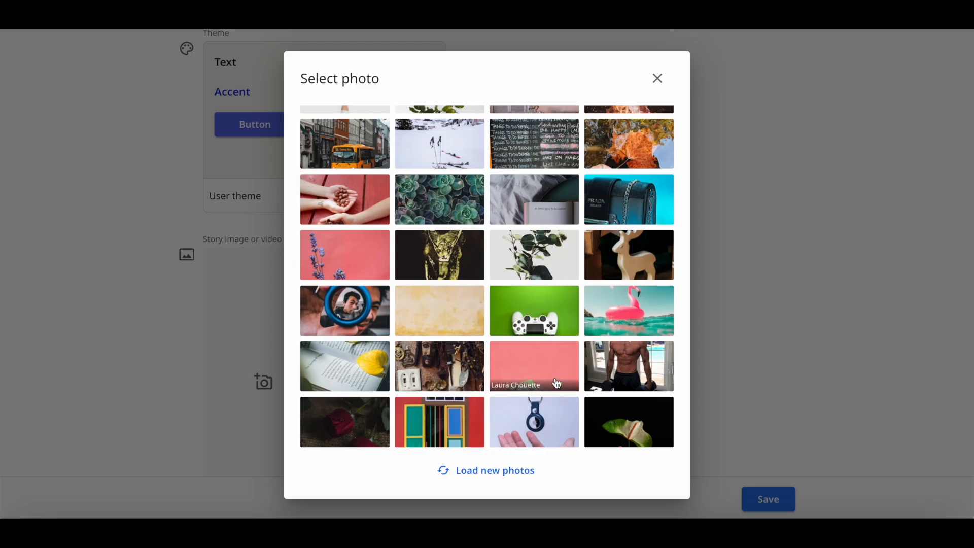
{"action": "left_click", "coordinate": [630, 422]}
Turn on Overlay profile info for the story image and save the profile page.
{"action": "scroll", "coordinate": [552, 234], "scroll_direction": "down", "scroll_amount": 10}
{"action": "mouse_move", "coordinate": [553, 223]}
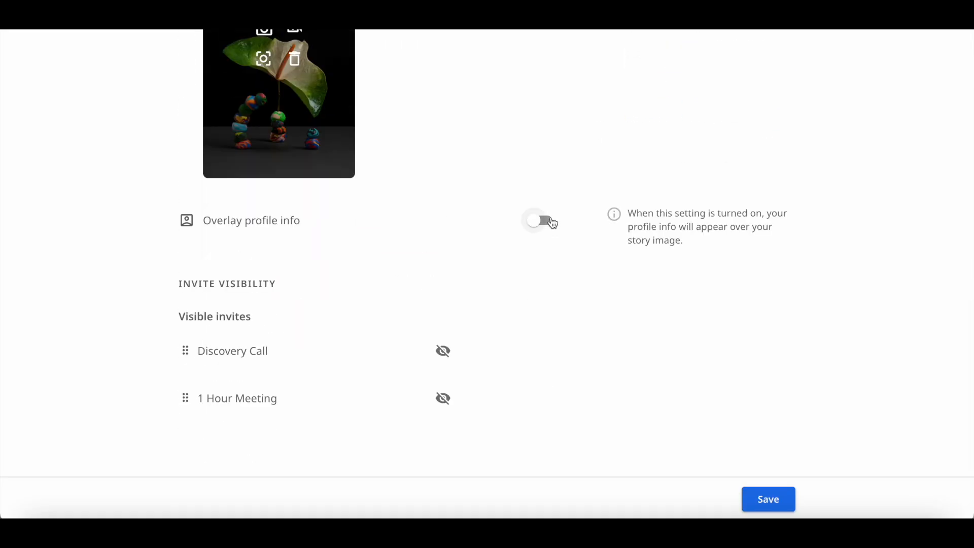
{"action": "left_click", "coordinate": [551, 223]}
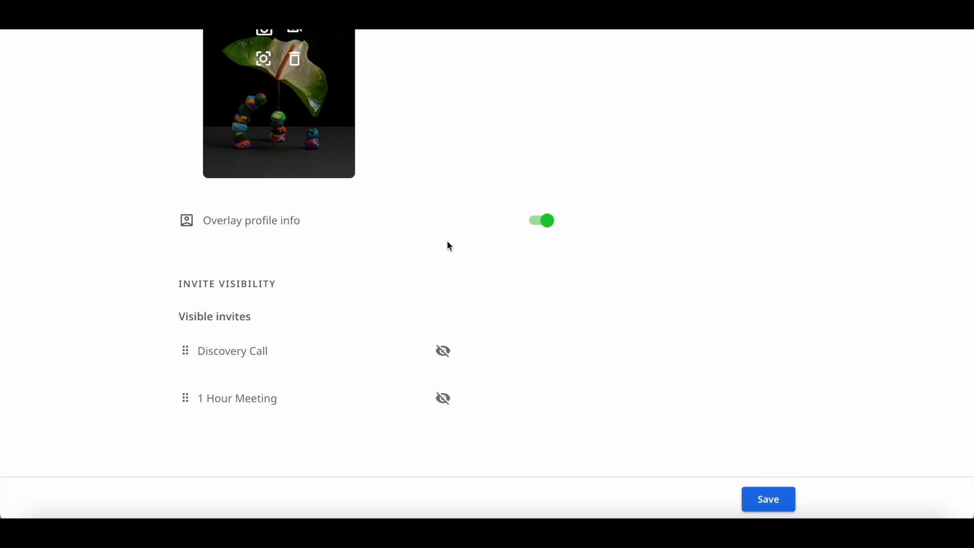
{"action": "scroll", "coordinate": [609, 319], "scroll_direction": "up", "scroll_amount": 10}
{"action": "left_click", "coordinate": [761, 497]}
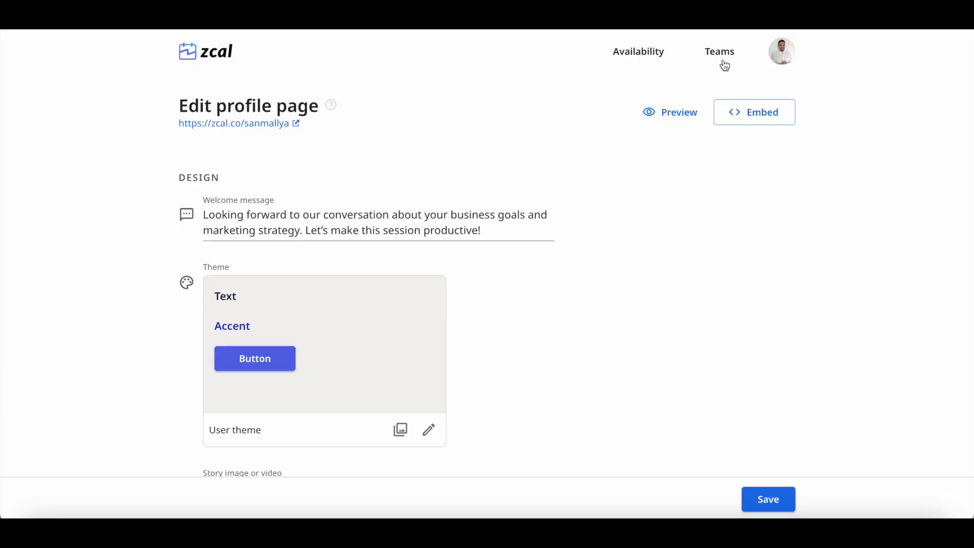
Open the Teams page, view the form for creating a new team and cancel it.
{"action": "left_click", "coordinate": [721, 53]}
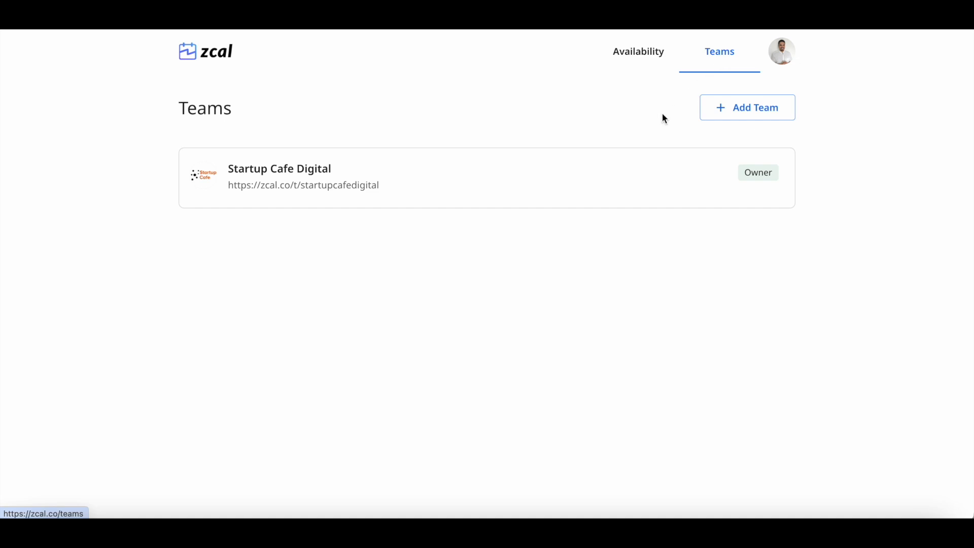
{"action": "left_click", "coordinate": [755, 104]}
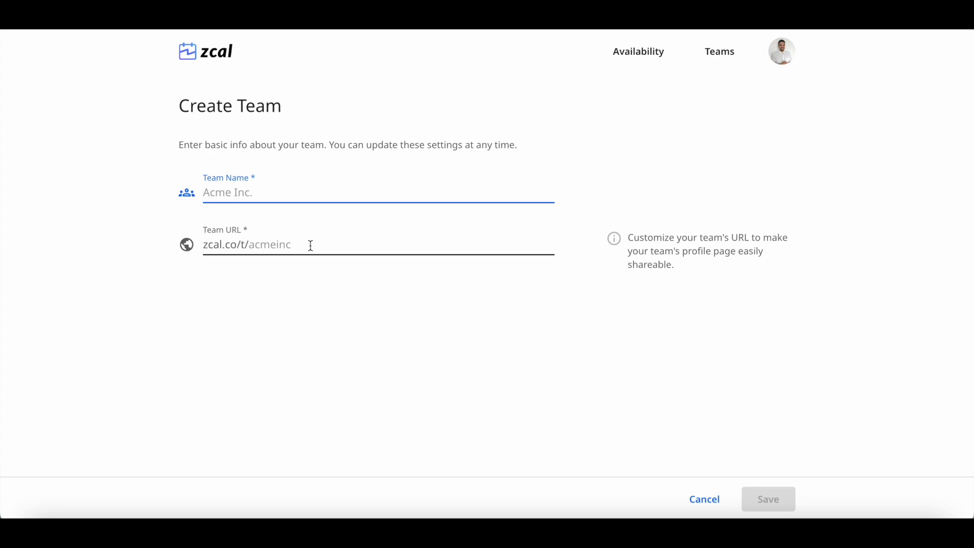
{"action": "left_click", "coordinate": [703, 498]}
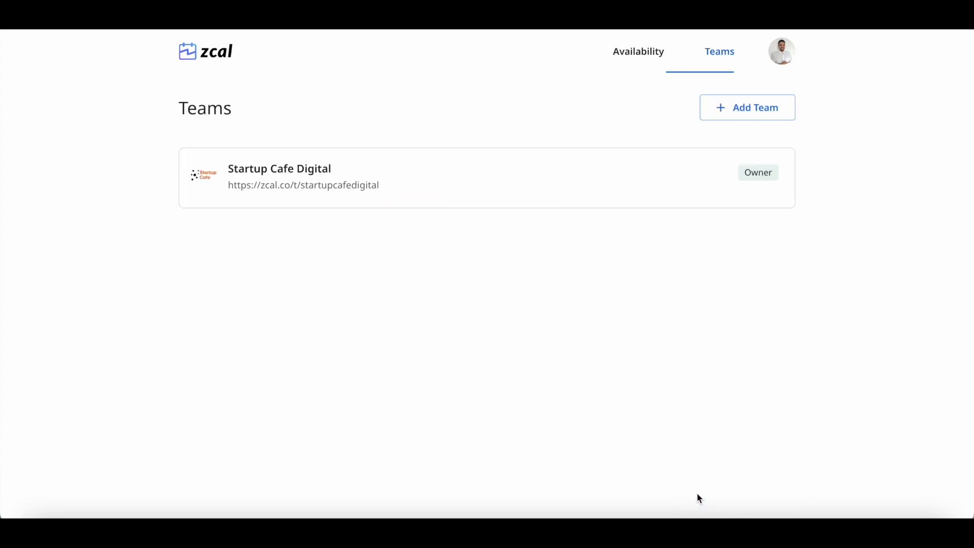
Open the Startup Cafe Digital team and look through its general settings, members and integrations.
{"action": "left_click", "coordinate": [466, 199]}
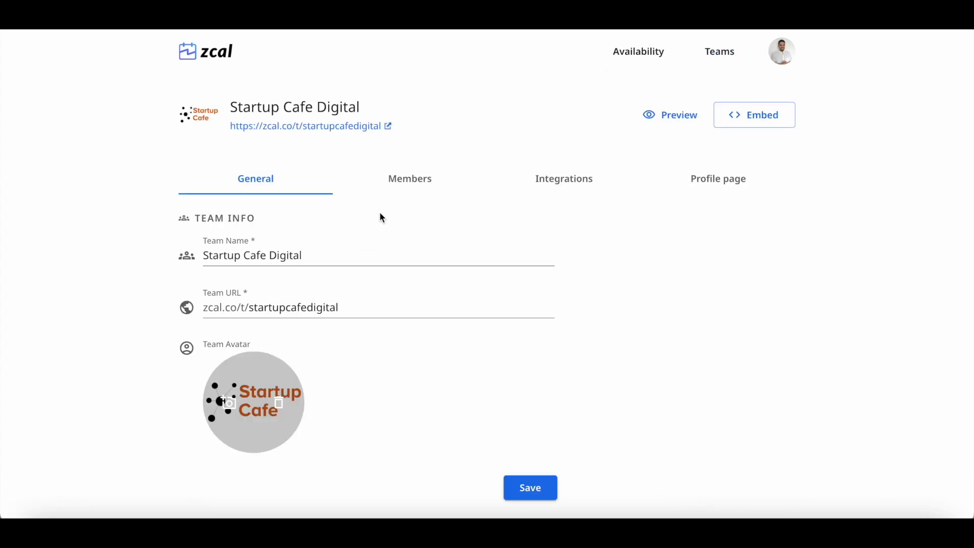
{"action": "left_click", "coordinate": [411, 175]}
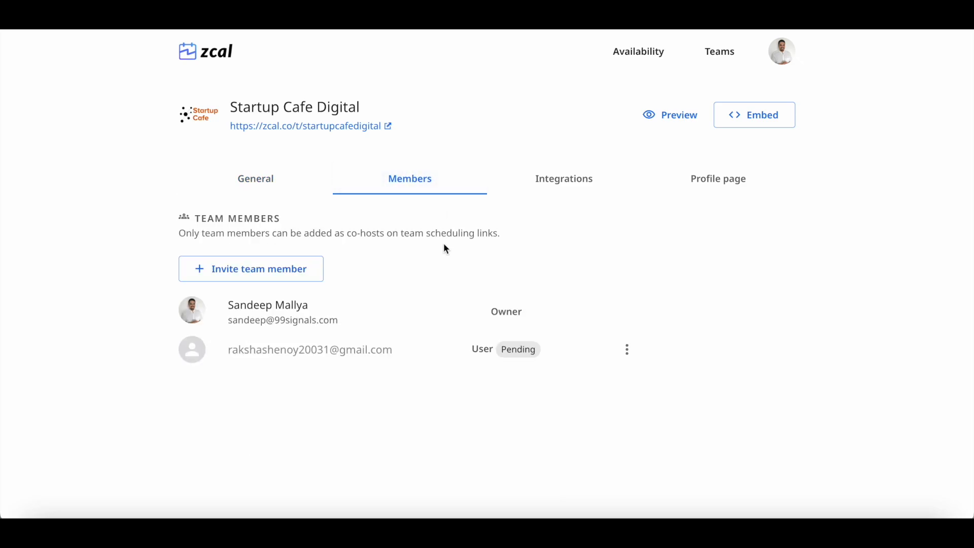
{"action": "left_click", "coordinate": [558, 191]}
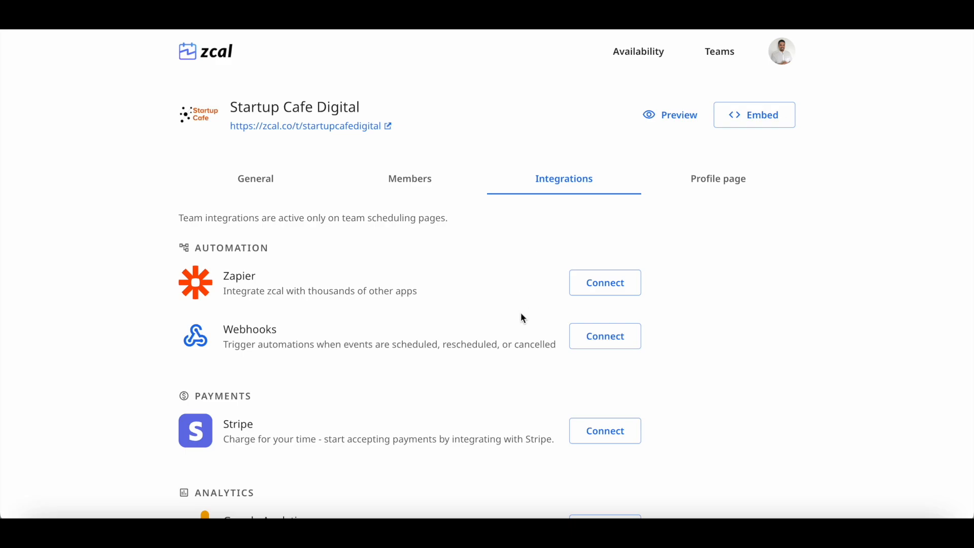
{"action": "scroll", "coordinate": [534, 392], "scroll_direction": "down", "scroll_amount": 2}
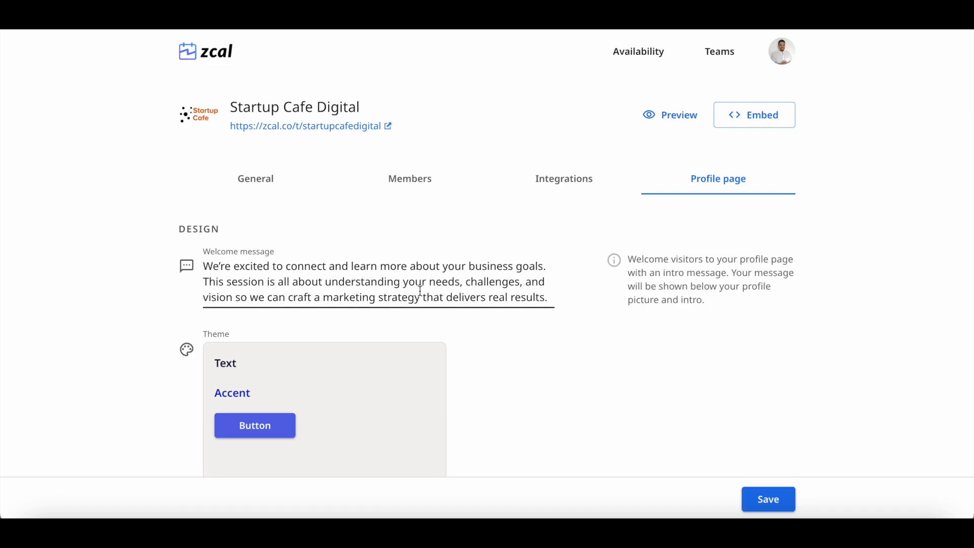
Review the welcome message, theme and story media settings of the team's profile page and save it.
{"action": "scroll", "coordinate": [420, 290], "scroll_direction": "down", "scroll_amount": 4}
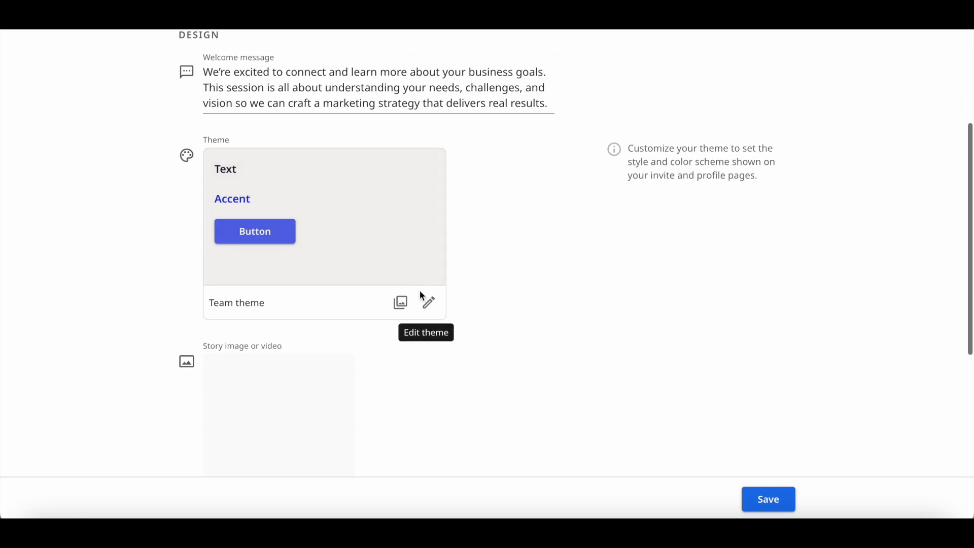
{"action": "scroll", "coordinate": [414, 333], "scroll_direction": "down", "scroll_amount": 1}
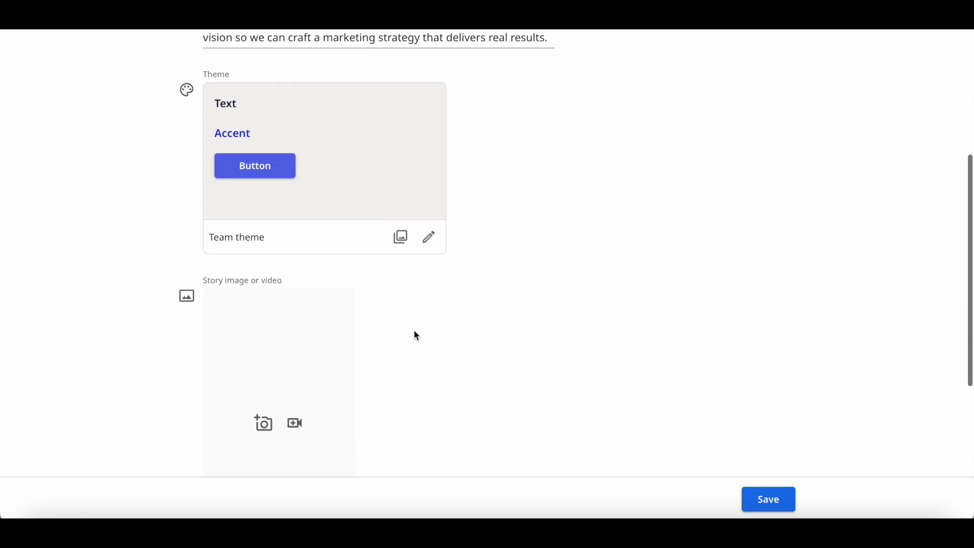
{"action": "scroll", "coordinate": [414, 332], "scroll_direction": "down", "scroll_amount": 1}
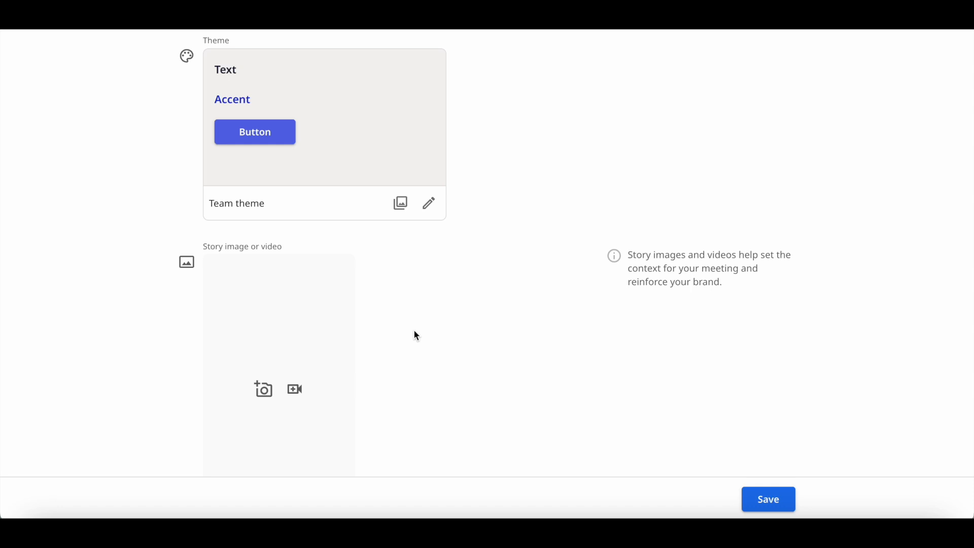
{"action": "scroll", "coordinate": [418, 335], "scroll_direction": "down", "scroll_amount": 3}
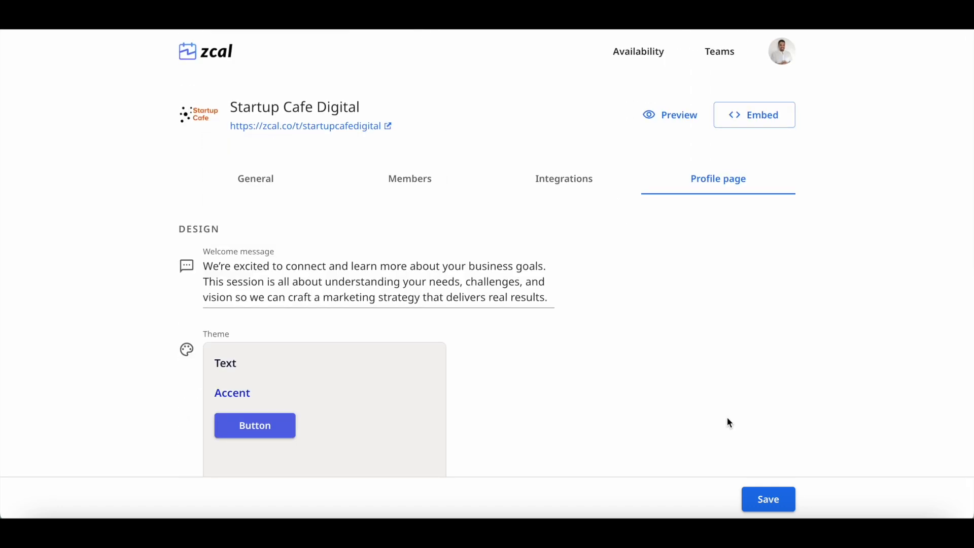
{"action": "scroll", "coordinate": [729, 423], "scroll_direction": "down", "scroll_amount": 2}
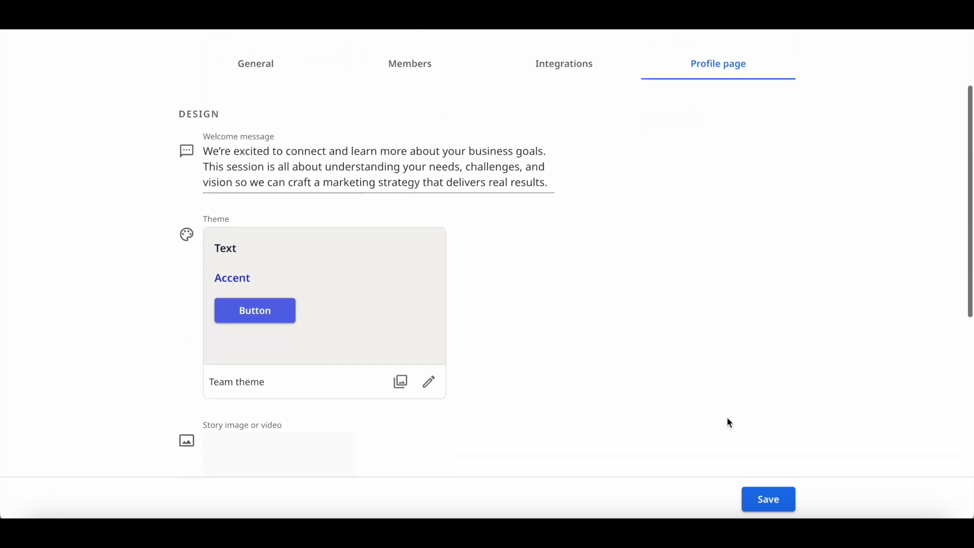
{"action": "scroll", "coordinate": [730, 423], "scroll_direction": "down", "scroll_amount": 5}
{"action": "left_click", "coordinate": [768, 501]}
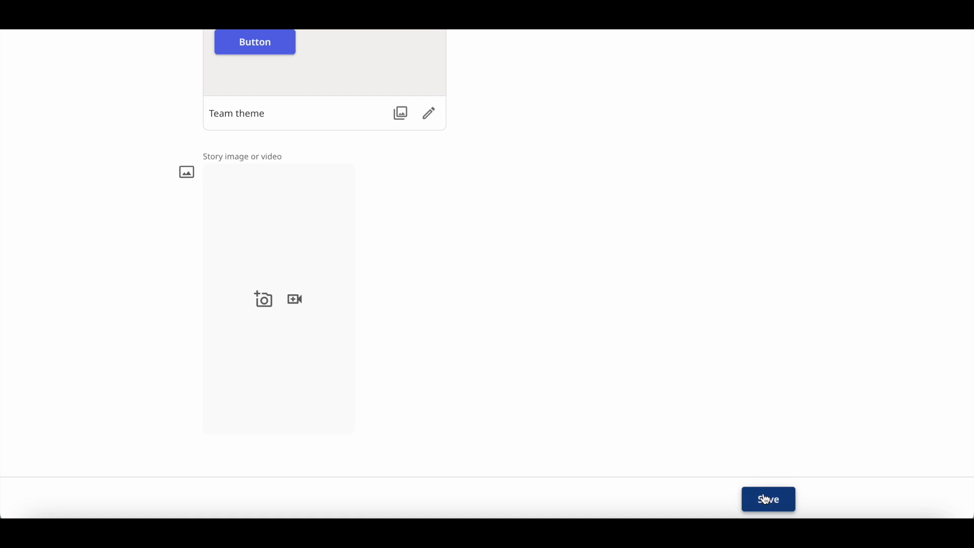
Return to the dashboard and start a new personal scheduling link of the 1-on-1 invite type.
{"action": "left_click", "coordinate": [217, 55]}
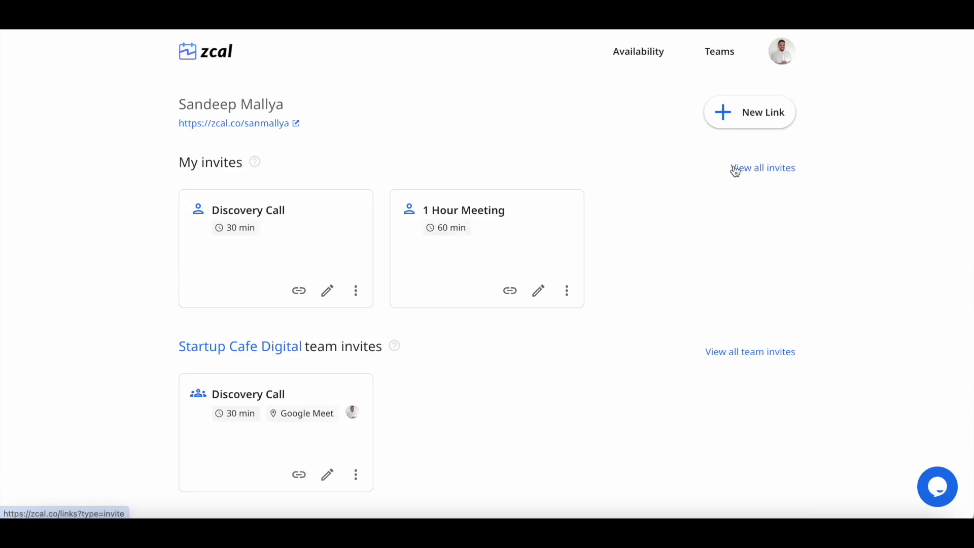
{"action": "left_click", "coordinate": [726, 131]}
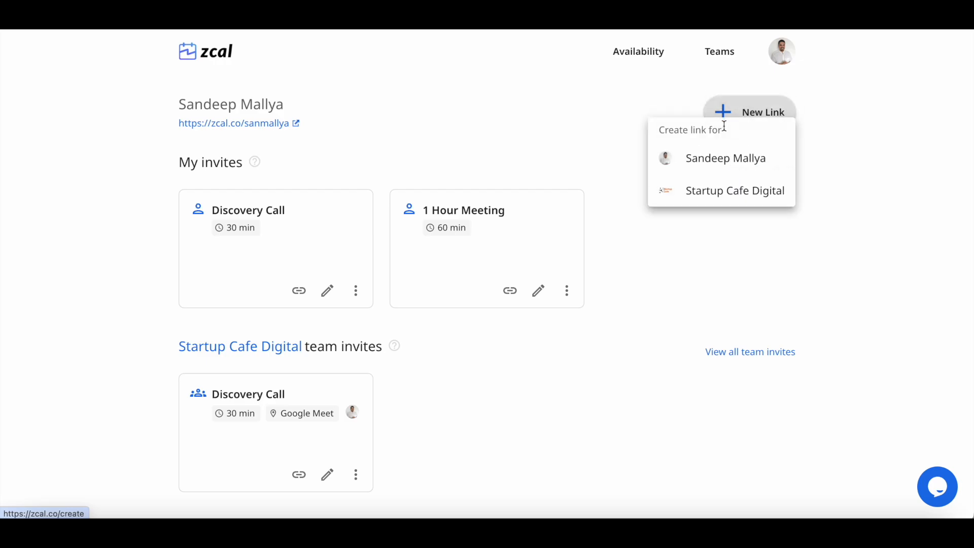
{"action": "left_click", "coordinate": [716, 160]}
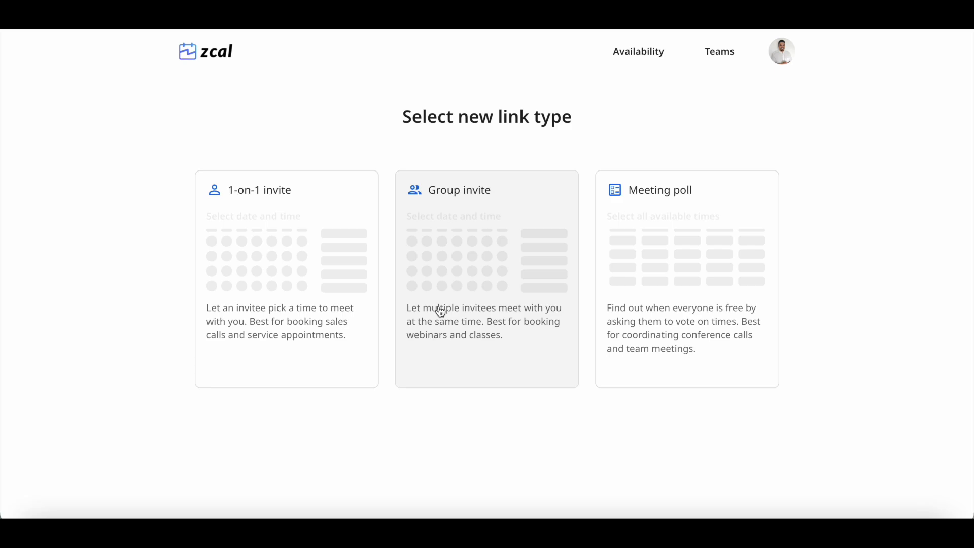
{"action": "left_click", "coordinate": [332, 288]}
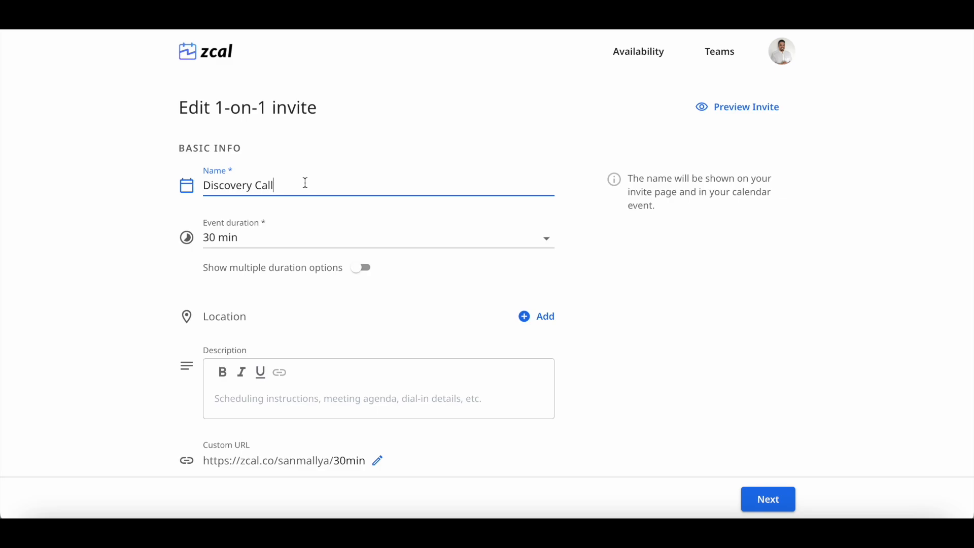
Examine the 1-on-1 invite's basic info and design settings, including name, duration, location, description, custom URL and layout.
{"action": "scroll", "coordinate": [306, 183], "scroll_direction": "down", "scroll_amount": 1}
{"action": "left_click", "coordinate": [276, 189]}
{"action": "left_click", "coordinate": [277, 189]}
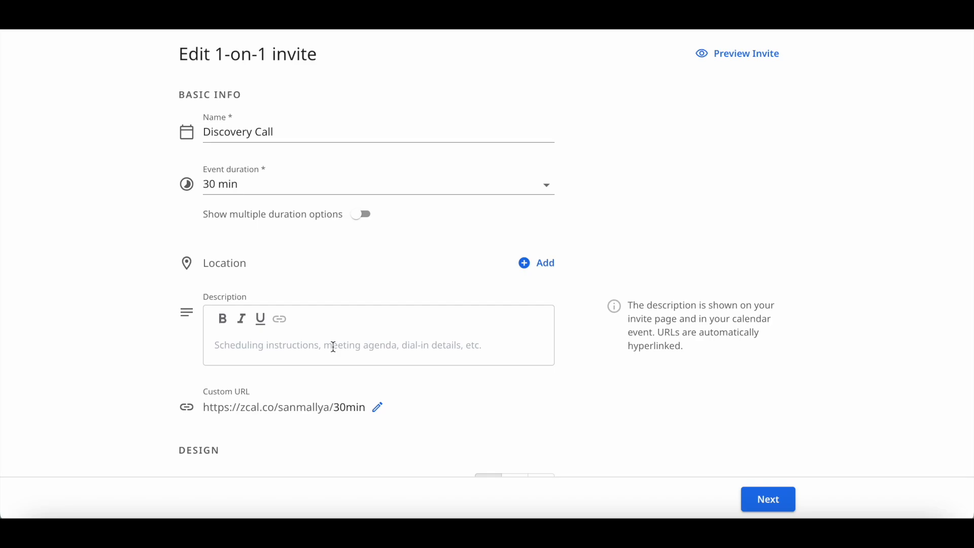
{"action": "scroll", "coordinate": [333, 347], "scroll_direction": "down", "scroll_amount": 2}
{"action": "scroll", "coordinate": [412, 353], "scroll_direction": "up", "scroll_amount": 2}
{"action": "scroll", "coordinate": [412, 354], "scroll_direction": "down", "scroll_amount": 1}
{"action": "scroll", "coordinate": [413, 355], "scroll_direction": "down", "scroll_amount": 1}
{"action": "scroll", "coordinate": [522, 371], "scroll_direction": "down", "scroll_amount": 8}
{"action": "left_click", "coordinate": [430, 401]}
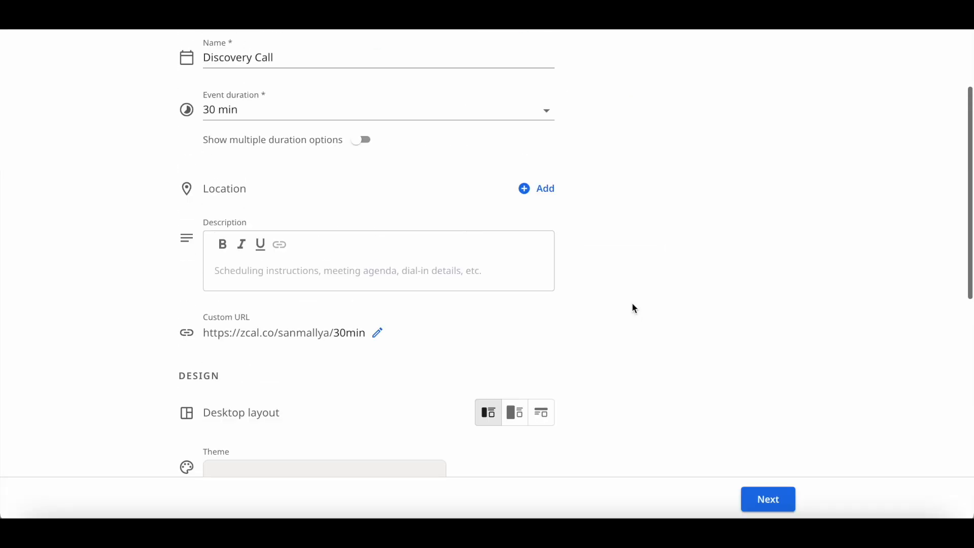
View the invite's story video options and Pexels stock videos, then close the dialog without choosing one.
{"action": "scroll", "coordinate": [631, 304], "scroll_direction": "down", "scroll_amount": 9}
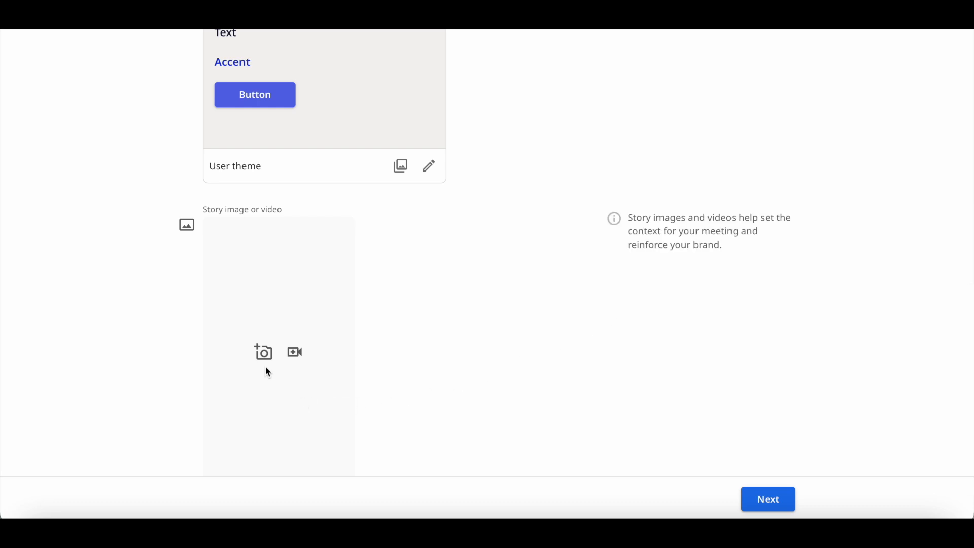
{"action": "left_click", "coordinate": [295, 354]}
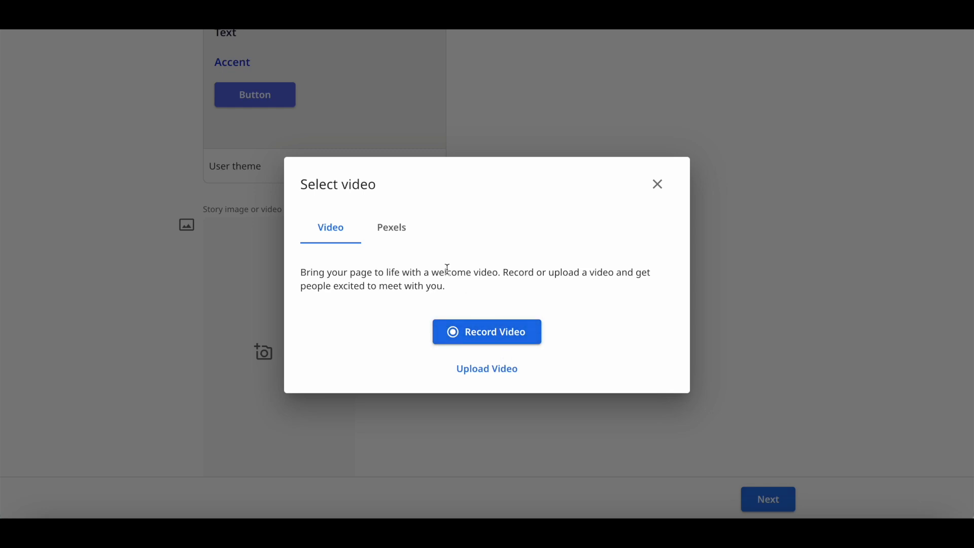
{"action": "left_click", "coordinate": [400, 236]}
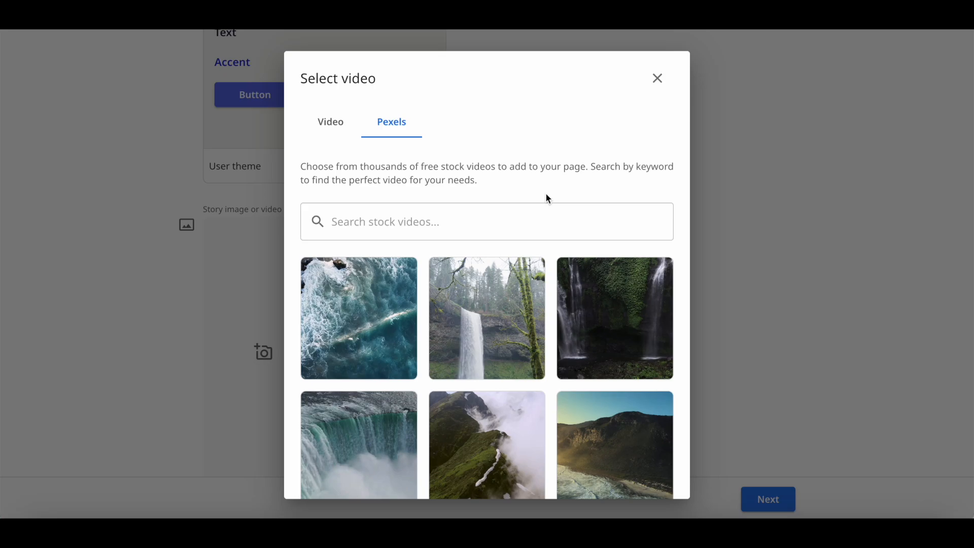
{"action": "left_click", "coordinate": [658, 78]}
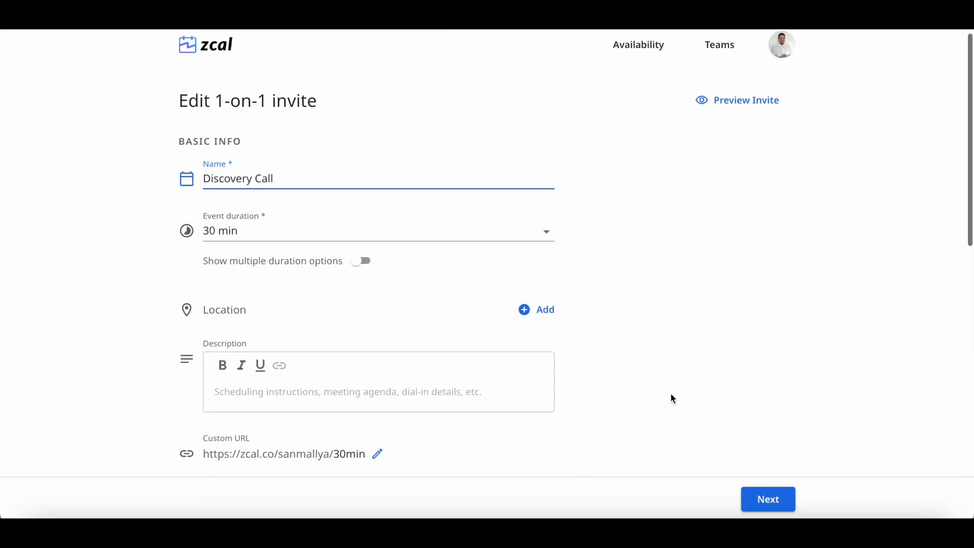
Continue to the 1-on-1 invite's available times and review the time slot, date range and saved availability settings.
{"action": "scroll", "coordinate": [672, 397], "scroll_direction": "down", "scroll_amount": 2}
{"action": "left_click", "coordinate": [765, 500]}
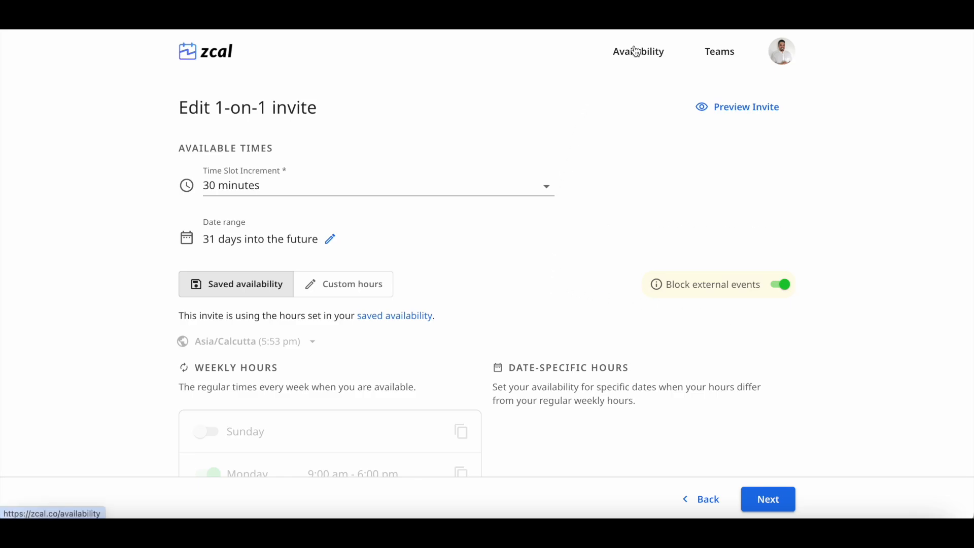
{"action": "scroll", "coordinate": [497, 357], "scroll_direction": "down", "scroll_amount": 1}
{"action": "scroll", "coordinate": [497, 356], "scroll_direction": "down", "scroll_amount": 3}
{"action": "scroll", "coordinate": [497, 356], "scroll_direction": "up", "scroll_amount": 3}
{"action": "scroll", "coordinate": [497, 357], "scroll_direction": "down", "scroll_amount": 1}
{"action": "scroll", "coordinate": [497, 357], "scroll_direction": "down", "scroll_amount": 2}
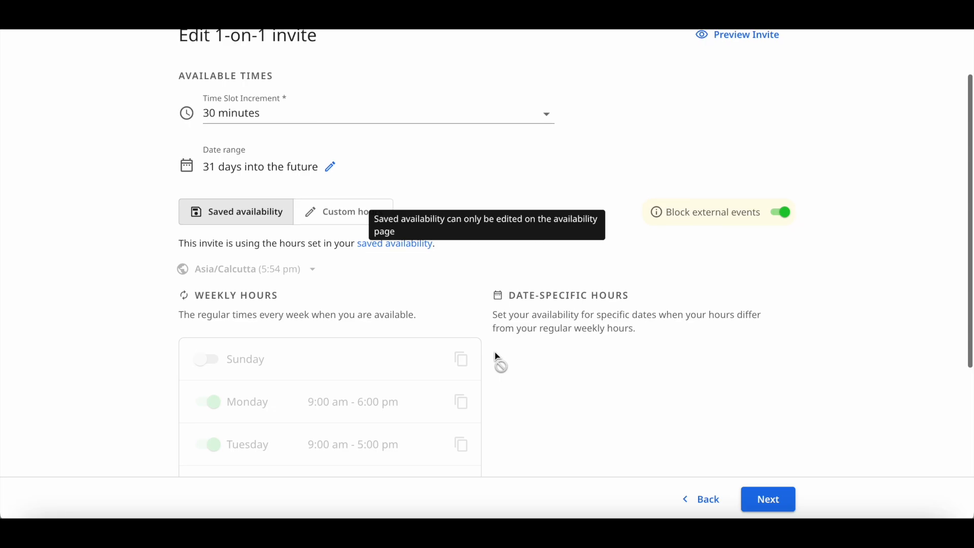
{"action": "scroll", "coordinate": [497, 357], "scroll_direction": "up", "scroll_amount": 3}
Set the invite's date range to a custom range of type Indefinite and save it.
{"action": "left_click", "coordinate": [365, 238]}
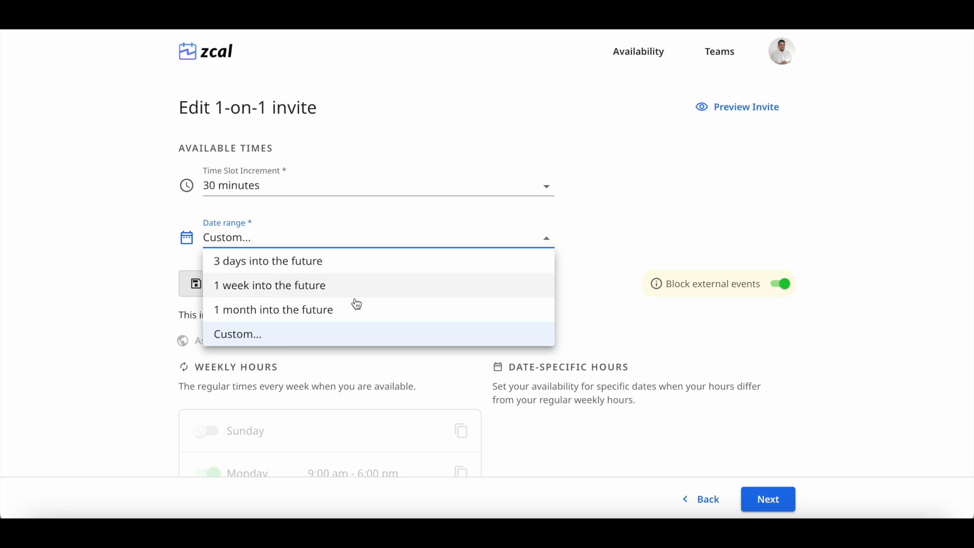
{"action": "left_click", "coordinate": [335, 337]}
{"action": "left_click", "coordinate": [371, 238]}
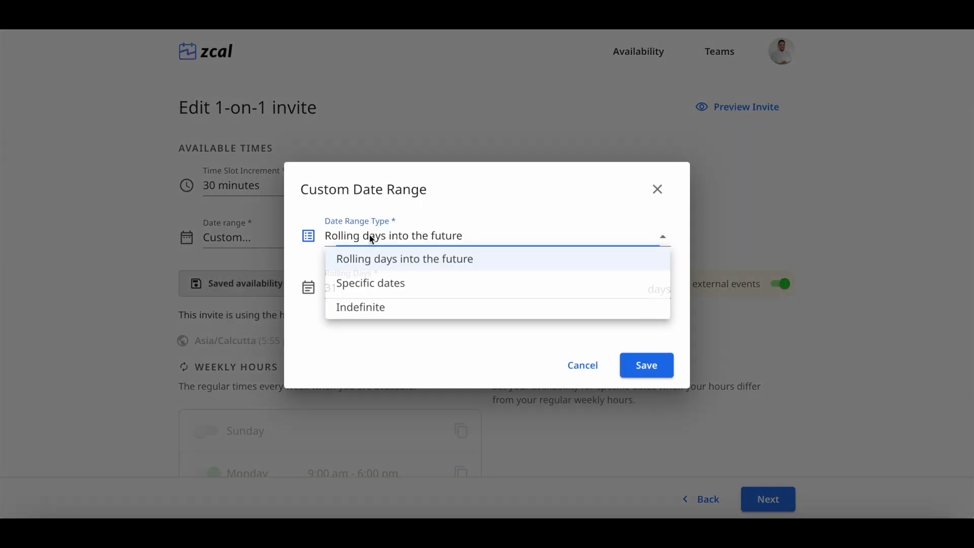
{"action": "left_click", "coordinate": [369, 308]}
{"action": "left_click", "coordinate": [651, 341]}
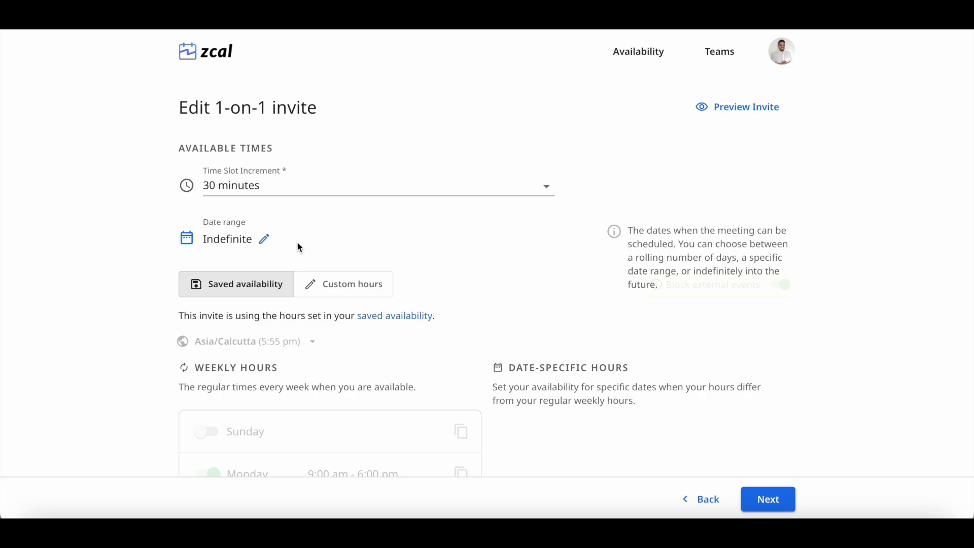
Check the invite's weekly hours and continue to its display options.
{"action": "scroll", "coordinate": [634, 319], "scroll_direction": "down", "scroll_amount": 6}
{"action": "scroll", "coordinate": [633, 319], "scroll_direction": "up", "scroll_amount": 6}
{"action": "scroll", "coordinate": [779, 409], "scroll_direction": "down", "scroll_amount": 6}
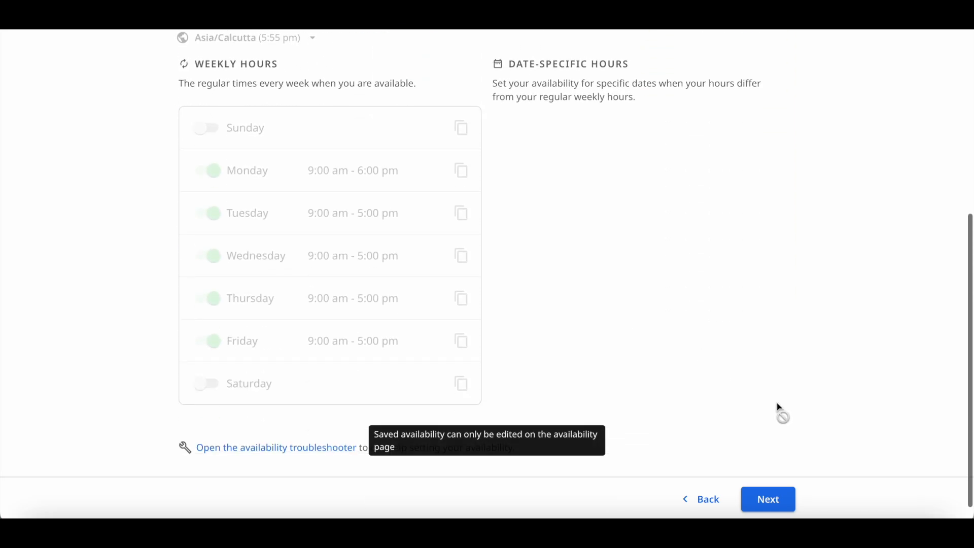
{"action": "left_click", "coordinate": [770, 501]}
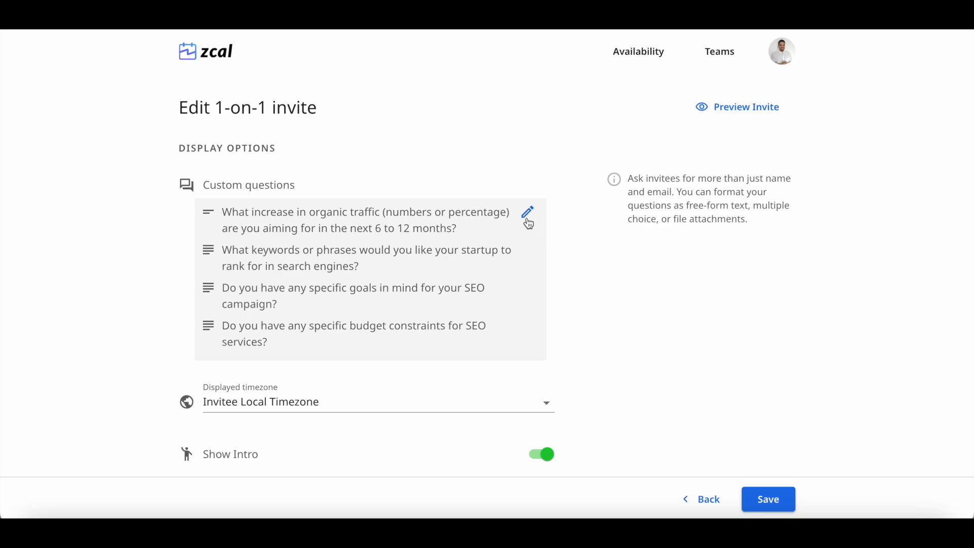
Open the invite's custom questions for editing and read through the full list of questions.
{"action": "left_click", "coordinate": [528, 213]}
{"action": "left_click", "coordinate": [528, 215]}
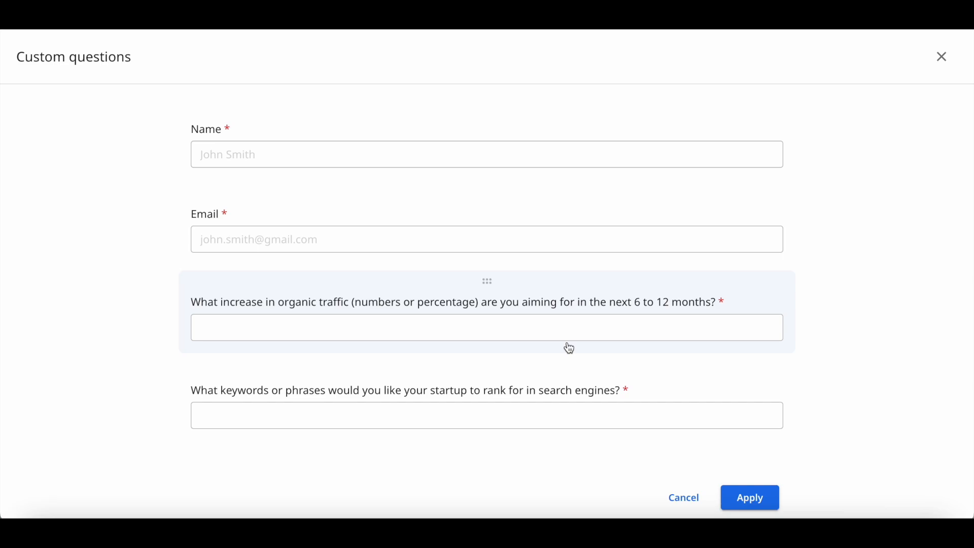
{"action": "scroll", "coordinate": [569, 348], "scroll_direction": "down", "scroll_amount": 2}
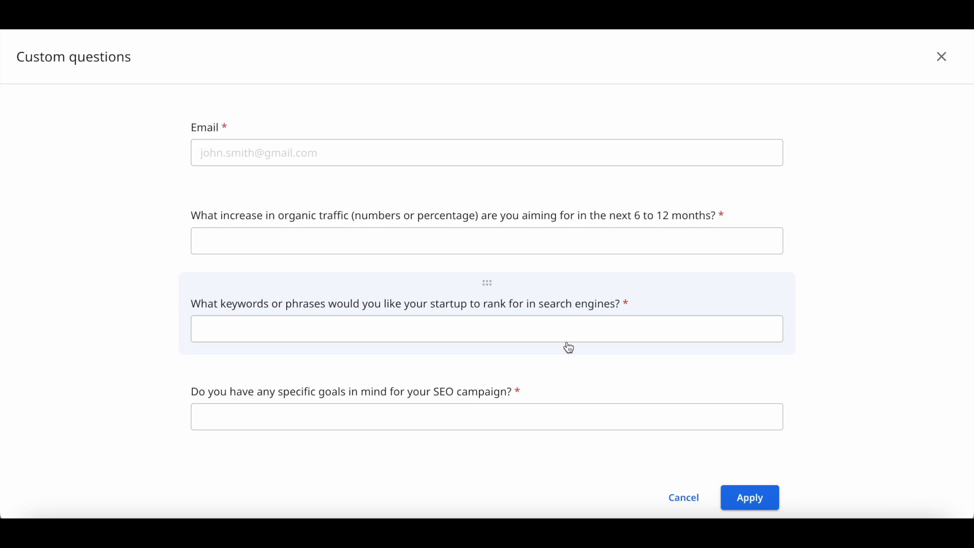
{"action": "scroll", "coordinate": [570, 348], "scroll_direction": "down", "scroll_amount": 1}
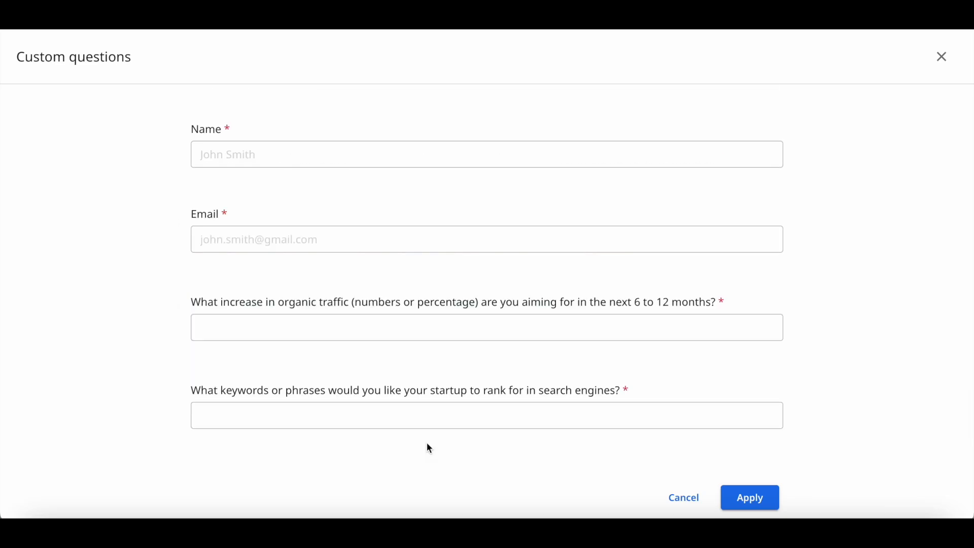
{"action": "scroll", "coordinate": [428, 441], "scroll_direction": "down", "scroll_amount": 4}
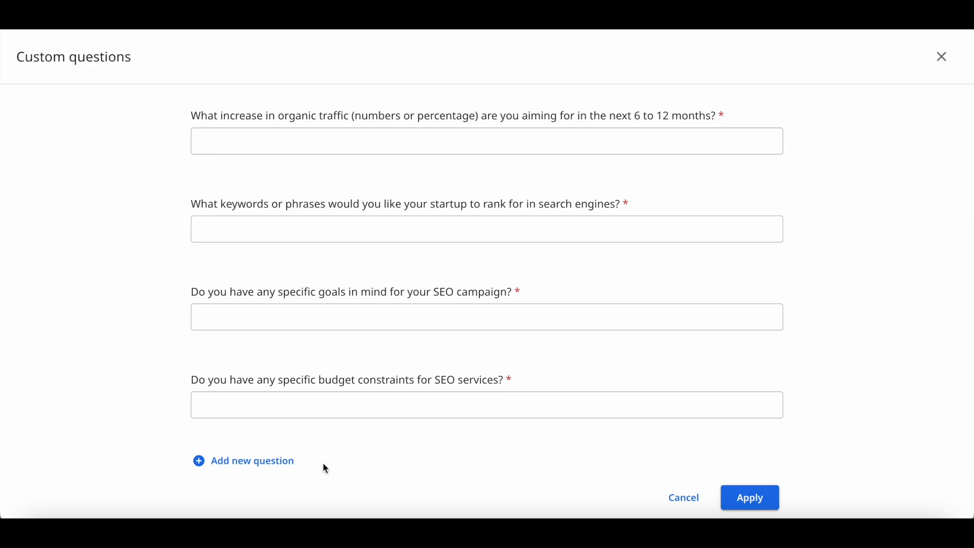
View the answer types offered for a new question, then apply the custom questions without adding one.
{"action": "left_click", "coordinate": [282, 470]}
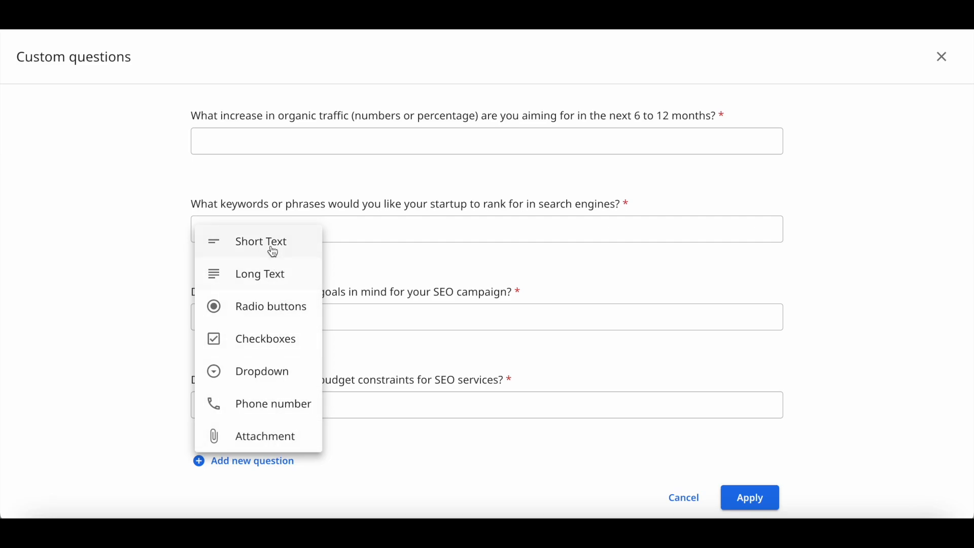
{"action": "left_click", "coordinate": [492, 419]}
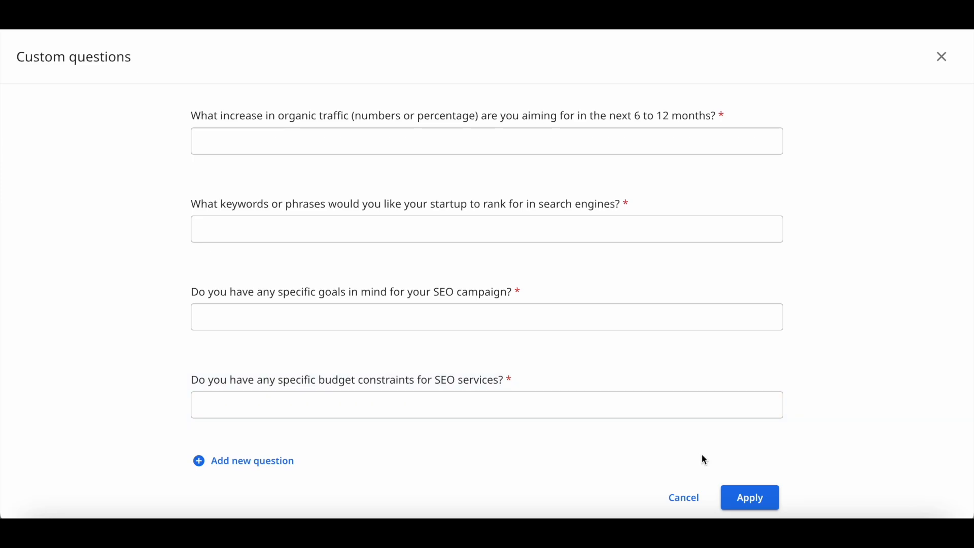
{"action": "scroll", "coordinate": [691, 418], "scroll_direction": "up", "scroll_amount": 3}
{"action": "scroll", "coordinate": [691, 416], "scroll_direction": "down", "scroll_amount": 2}
{"action": "scroll", "coordinate": [695, 422], "scroll_direction": "down", "scroll_amount": 2}
{"action": "left_click", "coordinate": [753, 498]}
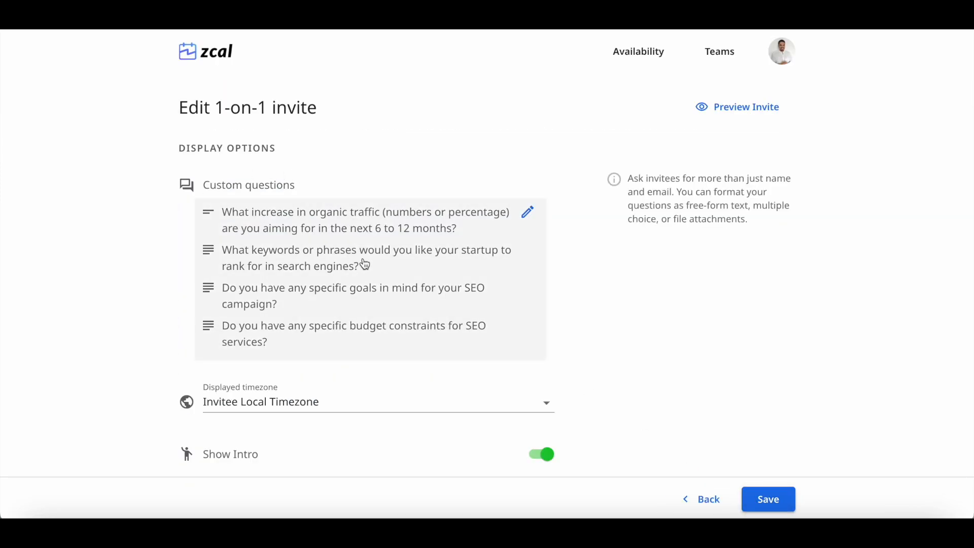
Review the invite's display and availability options and the timing units for the email reminder, keeping days before.
{"action": "scroll", "coordinate": [153, 340], "scroll_direction": "down", "scroll_amount": 8}
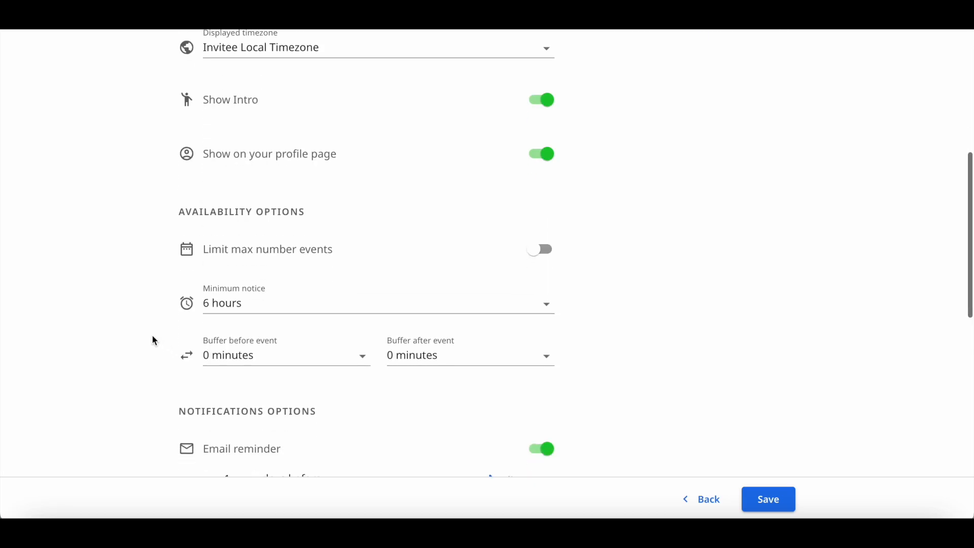
{"action": "scroll", "coordinate": [153, 337], "scroll_direction": "down", "scroll_amount": 3}
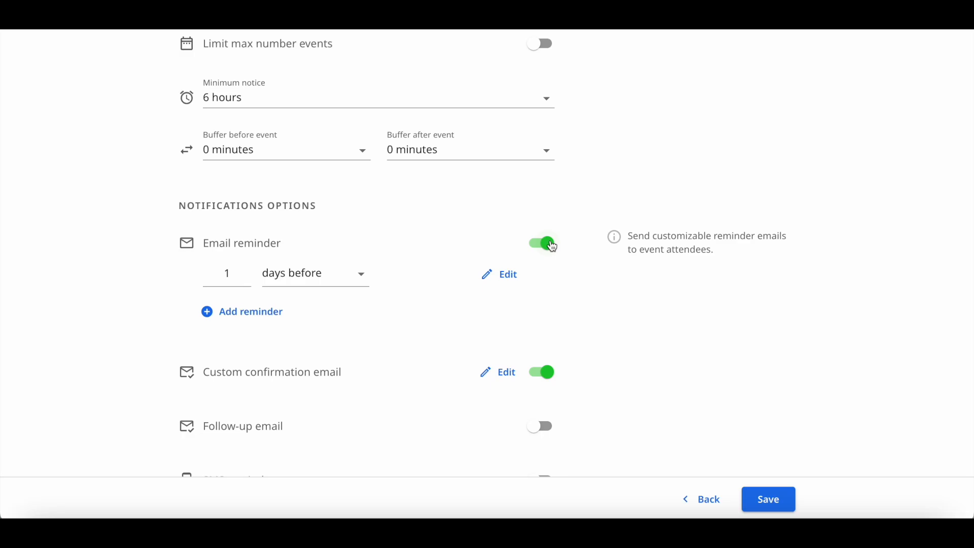
{"action": "left_click", "coordinate": [355, 275]}
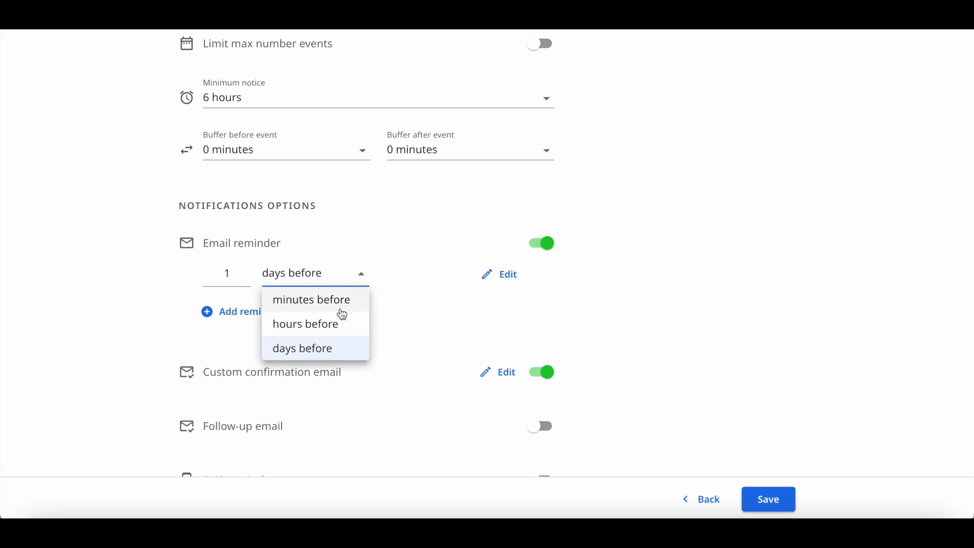
{"action": "left_click", "coordinate": [385, 270]}
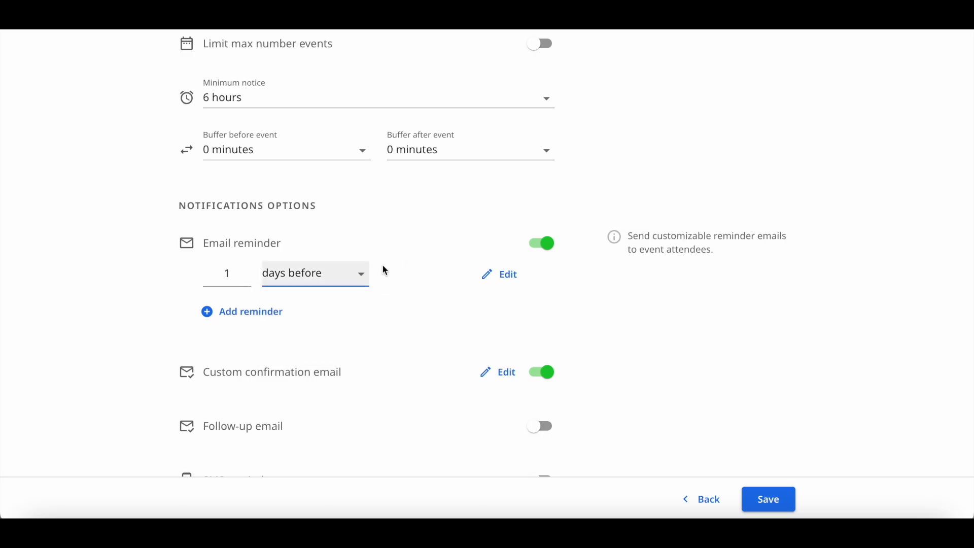
View the custom confirmation email's subject and body template, then close it without changes.
{"action": "scroll", "coordinate": [373, 343], "scroll_direction": "down", "scroll_amount": 1}
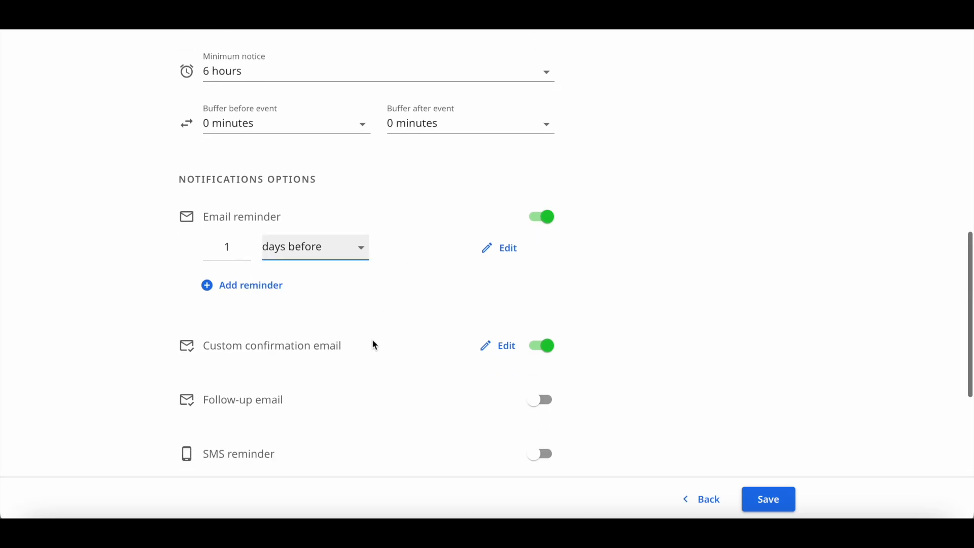
{"action": "mouse_move", "coordinate": [332, 359]}
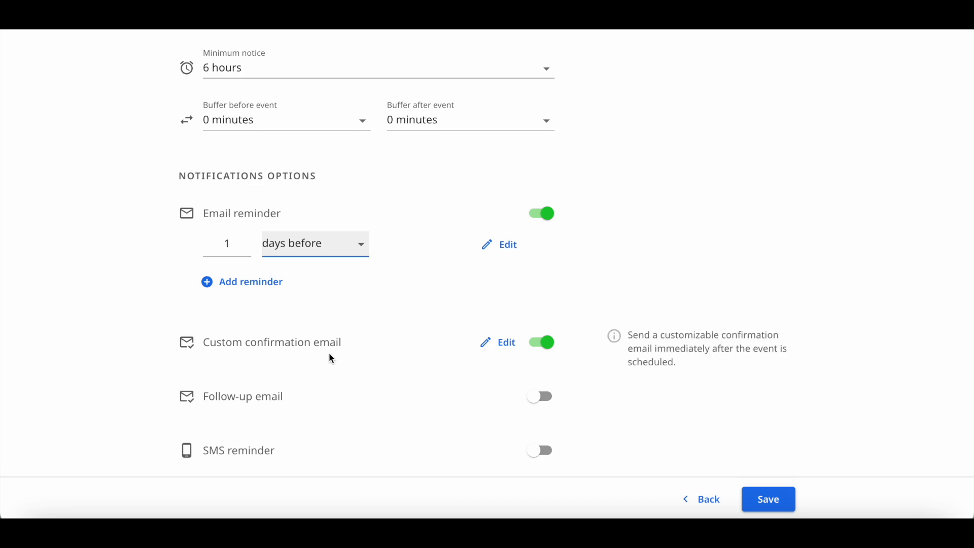
{"action": "left_click", "coordinate": [504, 345]}
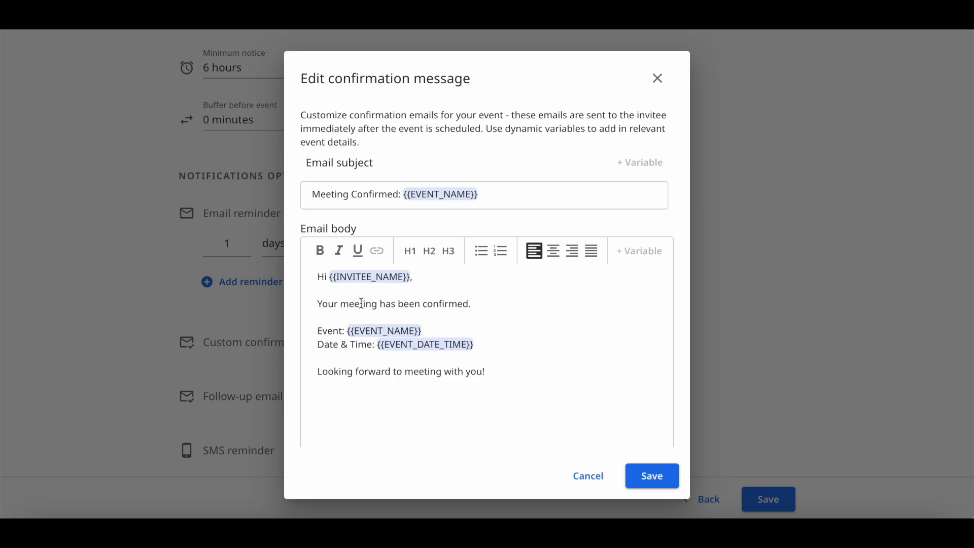
{"action": "left_click", "coordinate": [588, 480]}
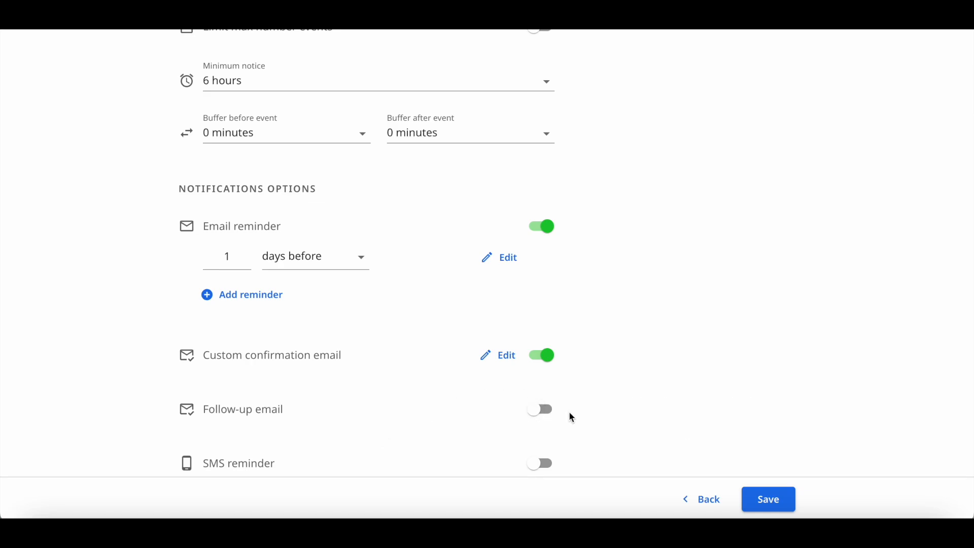
Review the invite's remaining notification and scheduling options and save the 1-on-1 invite.
{"action": "scroll", "coordinate": [583, 416], "scroll_direction": "down", "scroll_amount": 2}
{"action": "scroll", "coordinate": [587, 419], "scroll_direction": "down", "scroll_amount": 4}
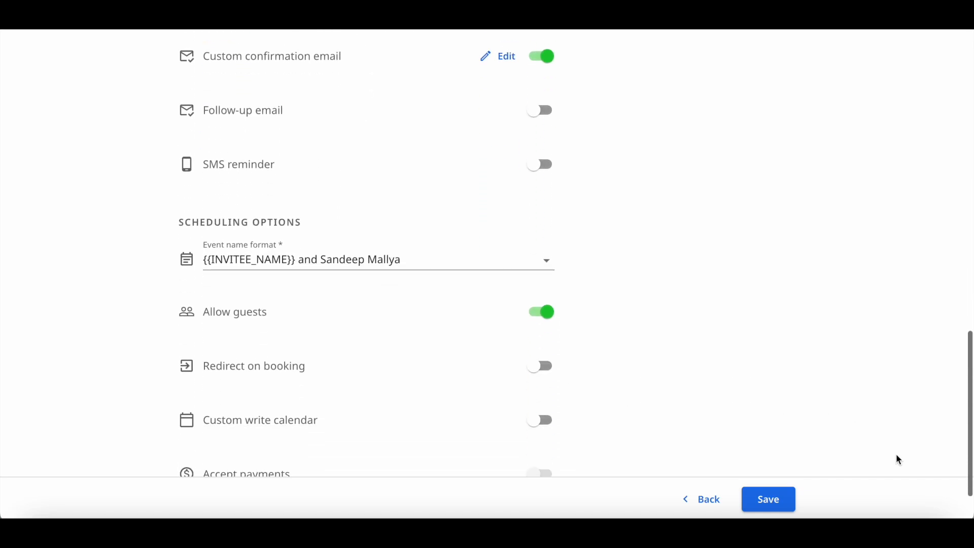
{"action": "left_click", "coordinate": [790, 510]}
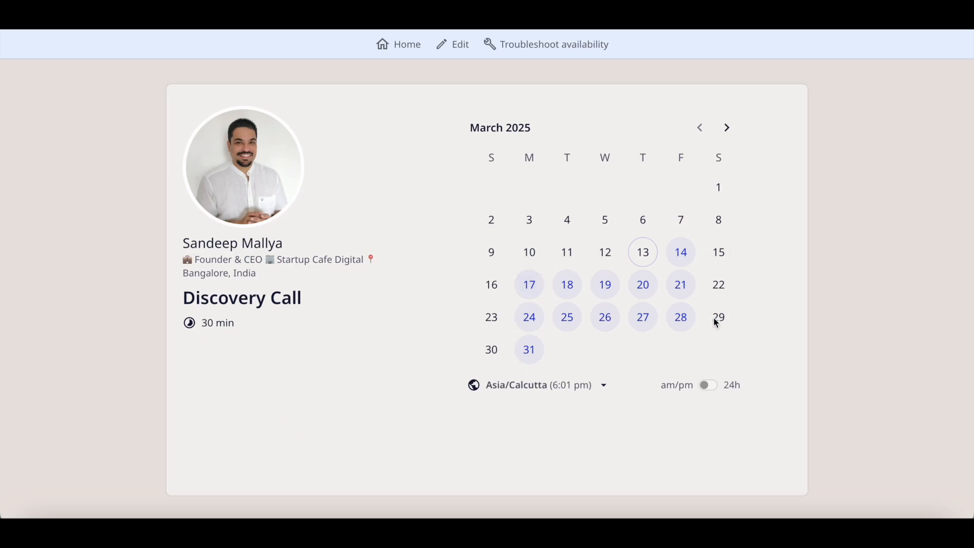
Select the 10:00 am slot on Monday, March 17 for the Discovery Call and review the booking form's questions.
{"action": "left_click", "coordinate": [530, 285]}
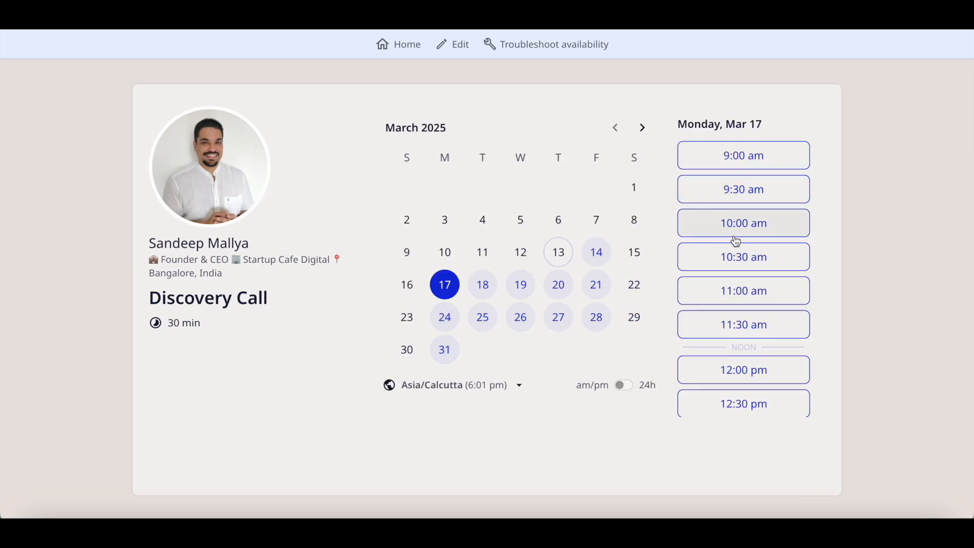
{"action": "left_click", "coordinate": [761, 223]}
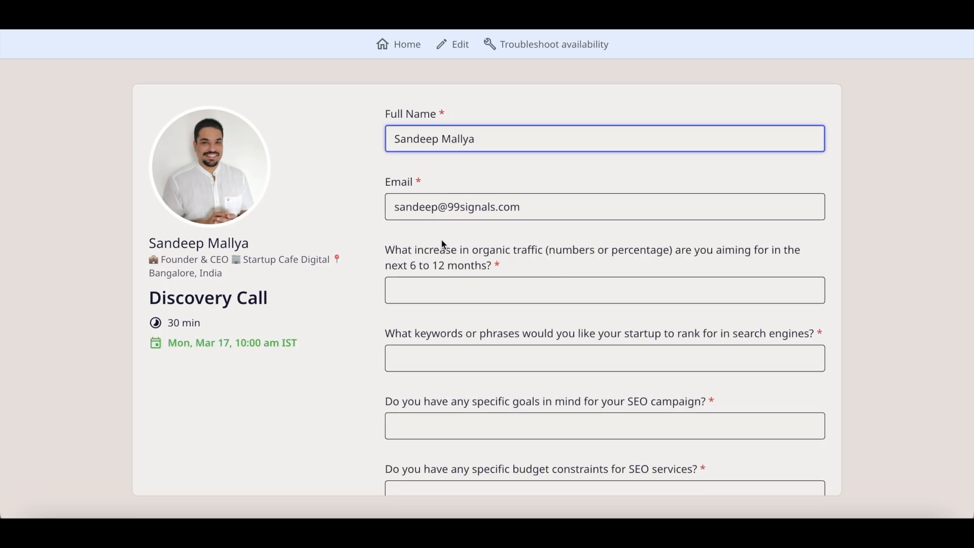
{"action": "scroll", "coordinate": [448, 255], "scroll_direction": "down", "scroll_amount": 3}
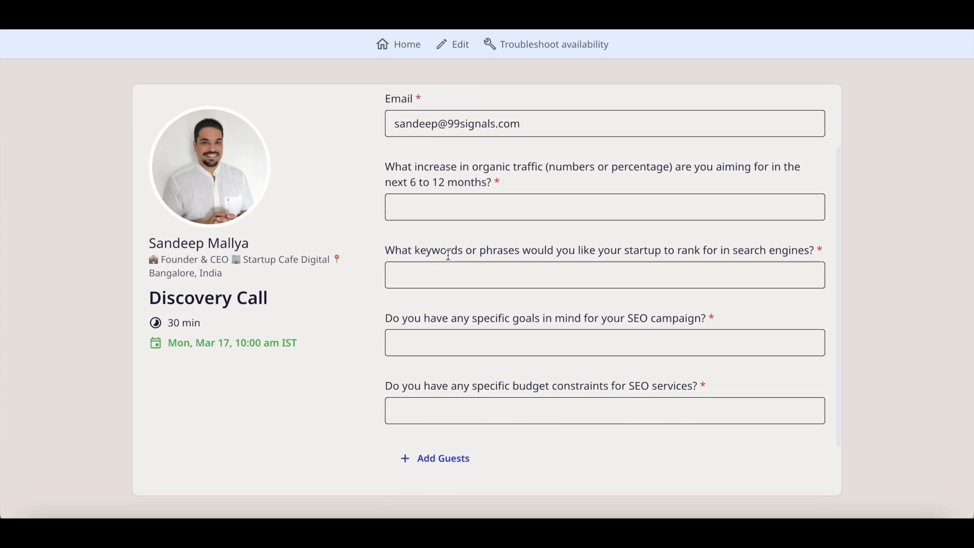